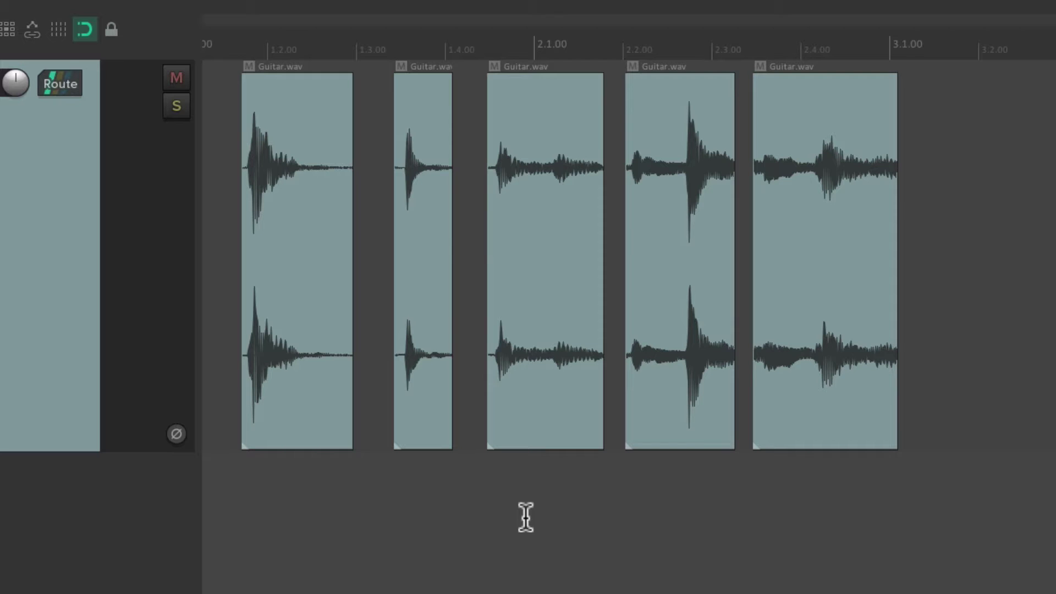
Step: Select all five Guitar.wav items and test volume and trim drags on them, cancelling the trims
{"action": "left_click", "coordinate": [286, 165]}
{"action": "left_click", "coordinate": [794, 174], "text": "shift"}
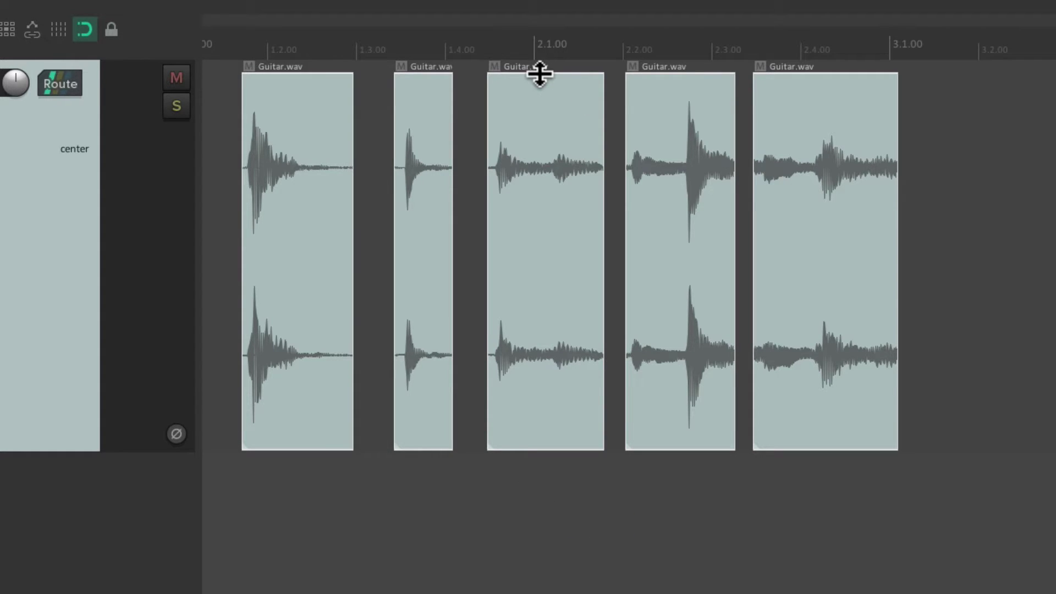
{"action": "left_click_drag", "start_coordinate": [539, 73], "coordinate": [533, 278]}
{"action": "left_click_drag", "start_coordinate": [484, 252], "coordinate": [561, 285]}
{"action": "right_click", "coordinate": [593, 249]}
{"action": "right_click", "coordinate": [561, 285]}
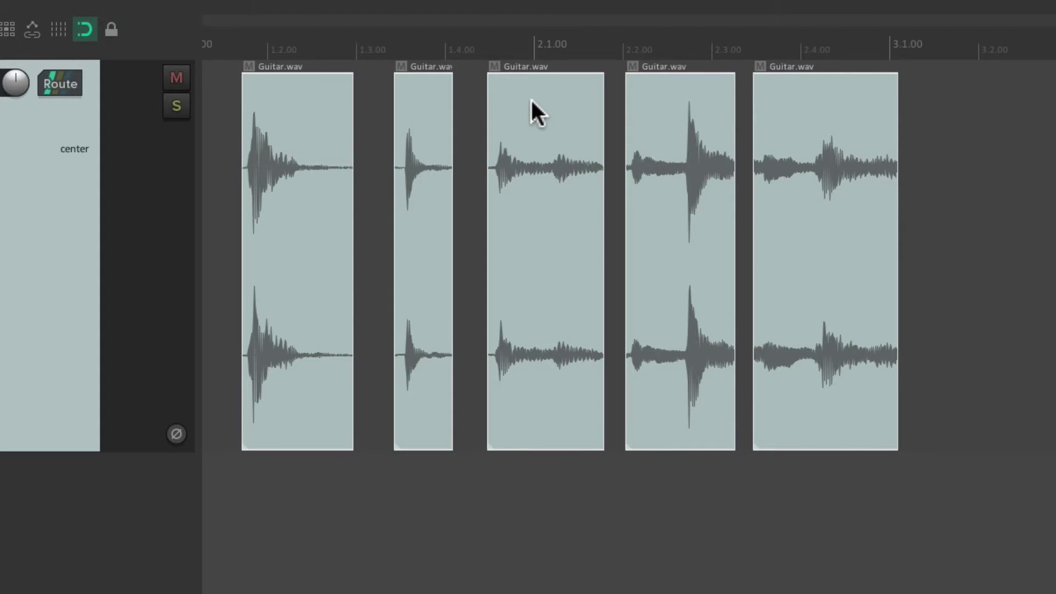
Step: Test moving, slipping and time-stretching the selected guitar items together, cancelling the move
{"action": "left_click_drag", "start_coordinate": [532, 99], "coordinate": [714, 151]}
{"action": "right_click", "coordinate": [714, 151]}
{"action": "left_click_drag", "start_coordinate": [540, 213], "coordinate": [539, 238]}
{"action": "mouse_move", "coordinate": [604, 229]}
{"action": "left_mouse_down"}
{"action": "mouse_move", "coordinate": [513, 235]}
{"action": "mouse_move", "coordinate": [602, 235]}
{"action": "left_mouse_up"}
Step: Deselect all guitar items and check the Options menu settings
{"action": "key", "text": "Escape"}
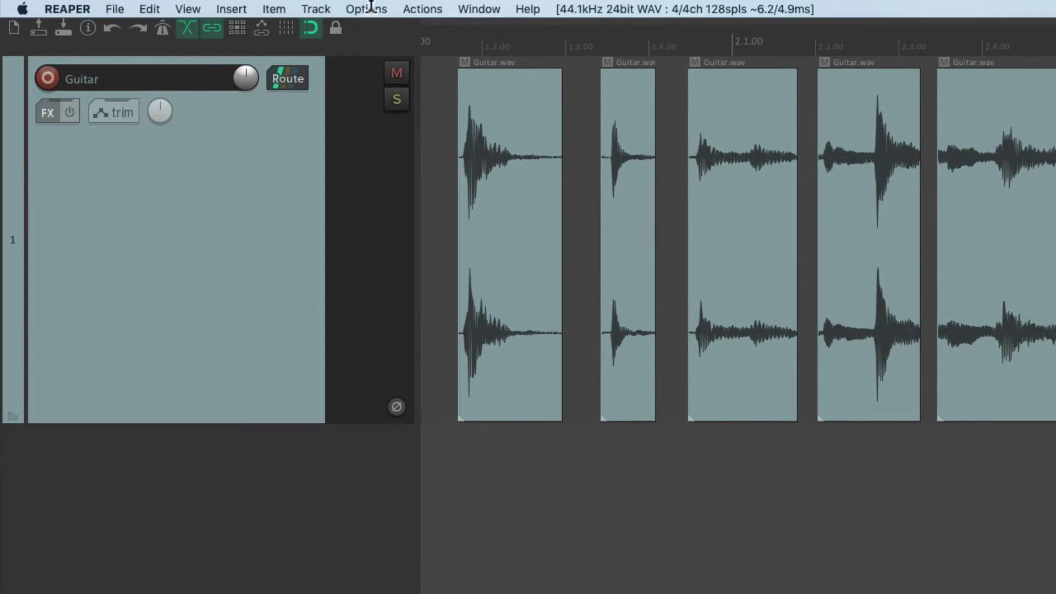
{"action": "left_click", "coordinate": [368, 7]}
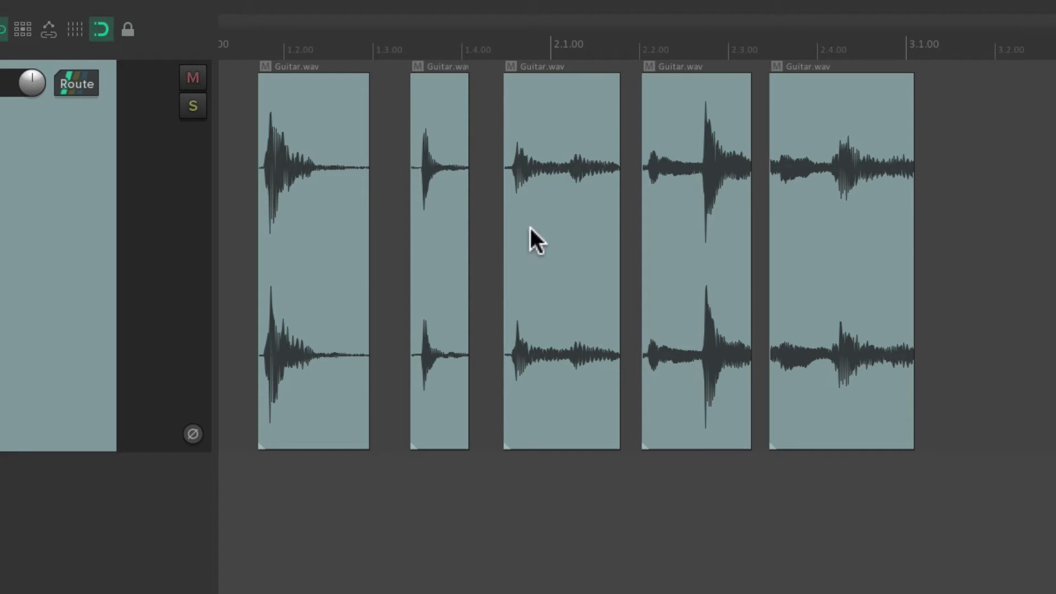
Step: Practise Shift- and Ctrl-click selection on the guitar items, then deselect them all
{"action": "left_click", "coordinate": [337, 153]}
{"action": "left_click", "coordinate": [827, 131], "text": "shift"}
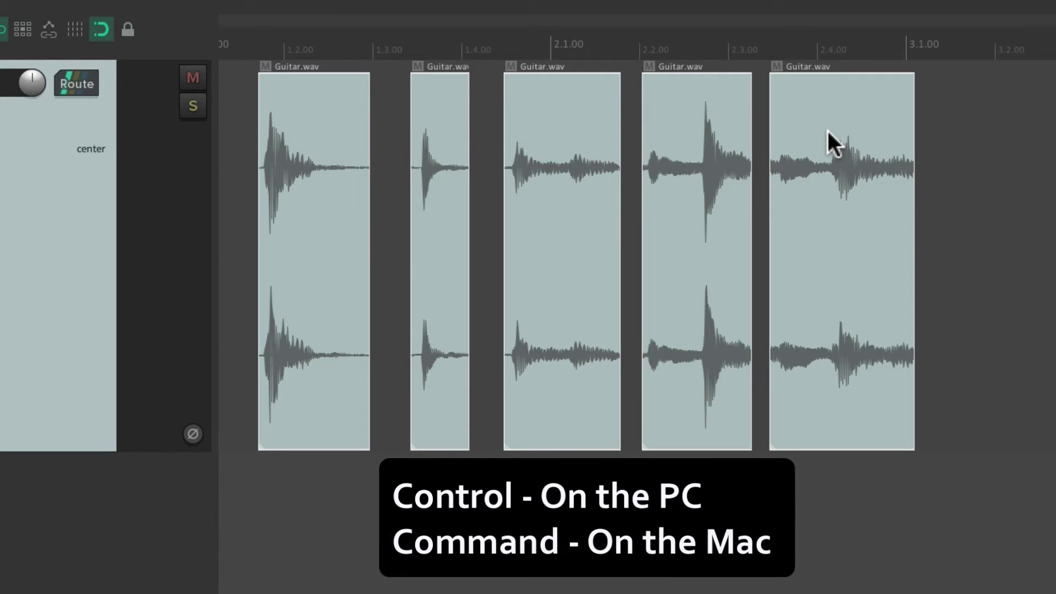
{"action": "left_click", "coordinate": [812, 131], "text": "ctrl"}
{"action": "left_click", "coordinate": [549, 137], "text": "ctrl"}
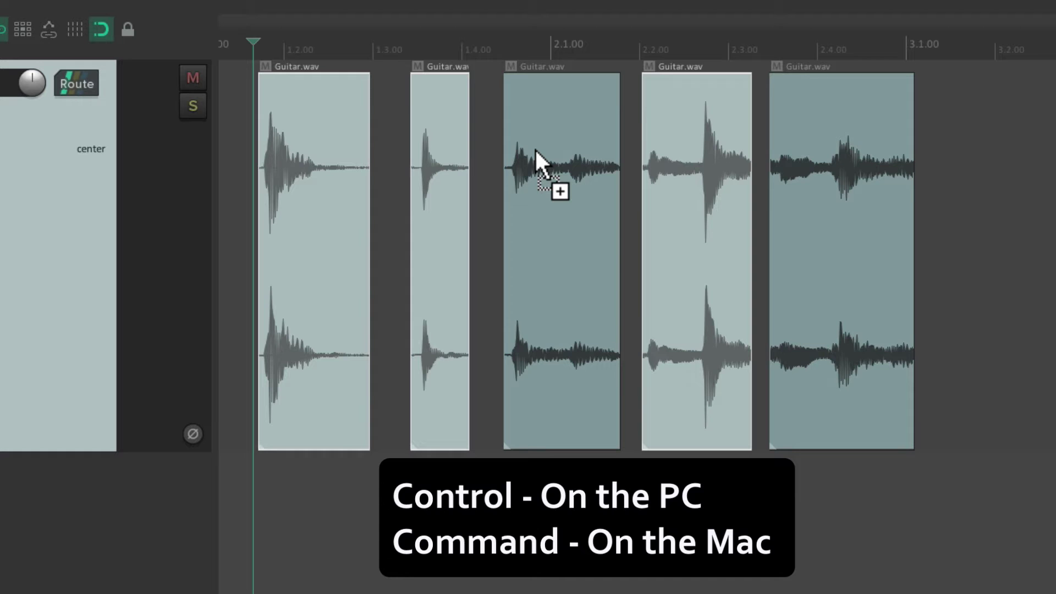
{"action": "left_click", "coordinate": [534, 147], "text": "ctrl"}
{"action": "left_click", "coordinate": [862, 110], "text": "ctrl"}
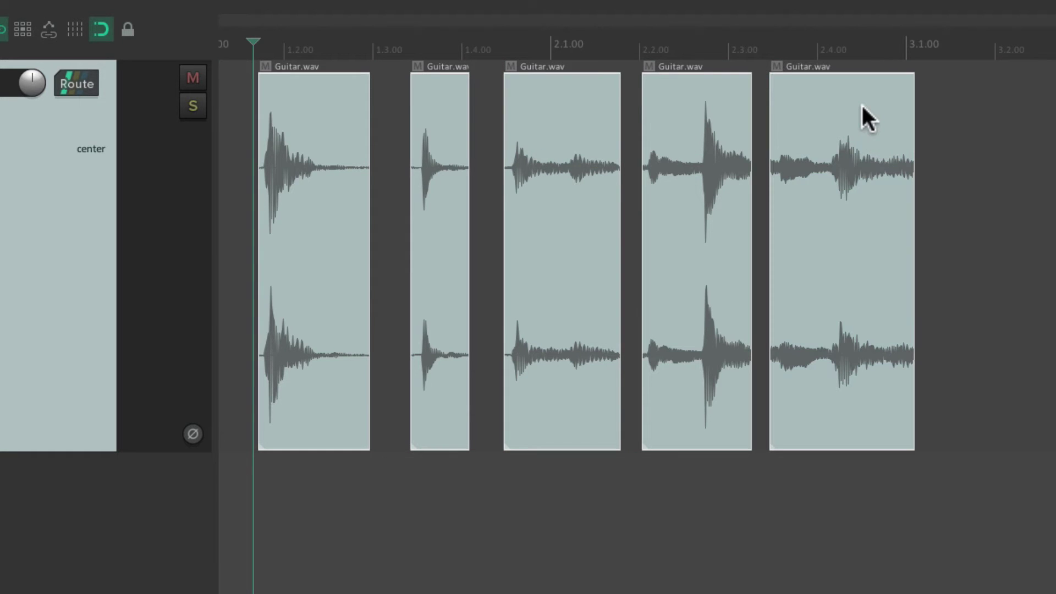
{"action": "key", "text": "Escape"}
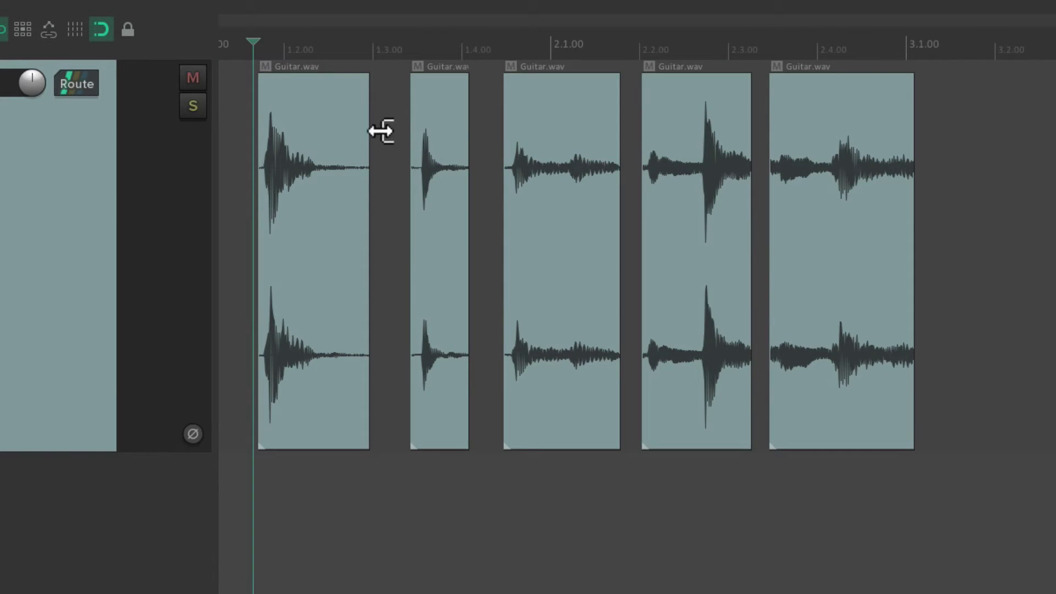
Step: Marquee-select all five Guitar.wav items and bring up the item menu's Group choices
{"action": "left_click_drag", "start_coordinate": [304, 140], "coordinate": [812, 256]}
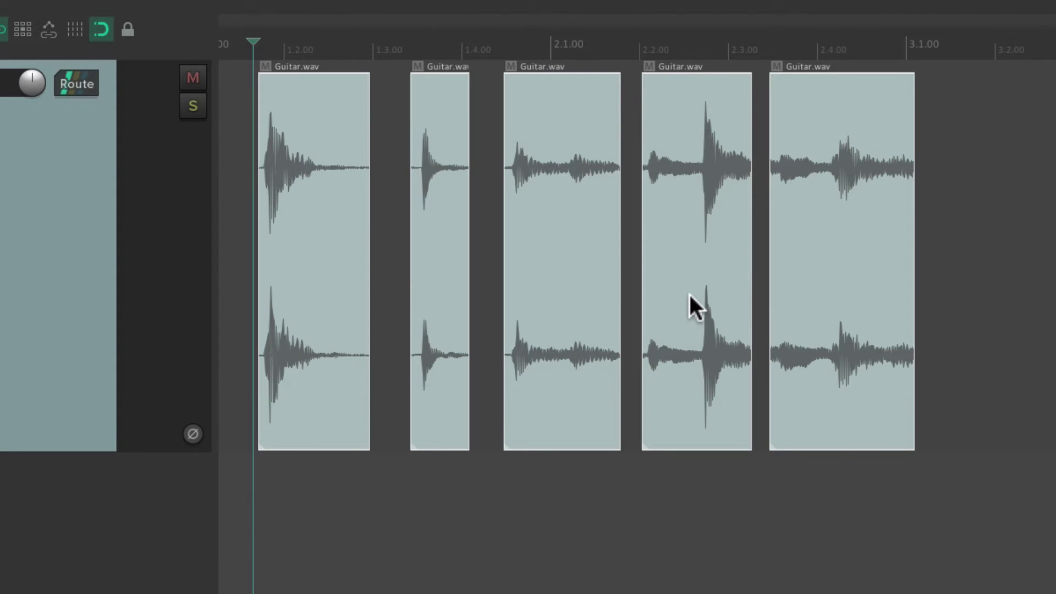
{"action": "right_click", "coordinate": [543, 148]}
{"action": "mouse_move", "coordinate": [556, 222]}
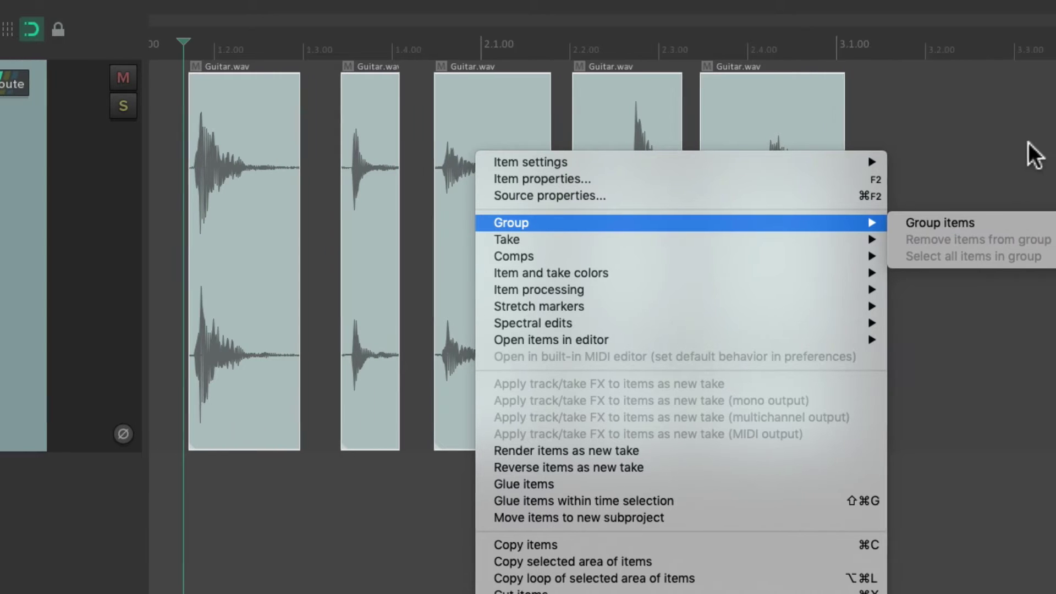
Step: Group the five guitar items with Ctrl+G, test removing three, then regroup all five
{"action": "key", "text": "Escape"}
{"action": "key", "text": "ctrl+g"}
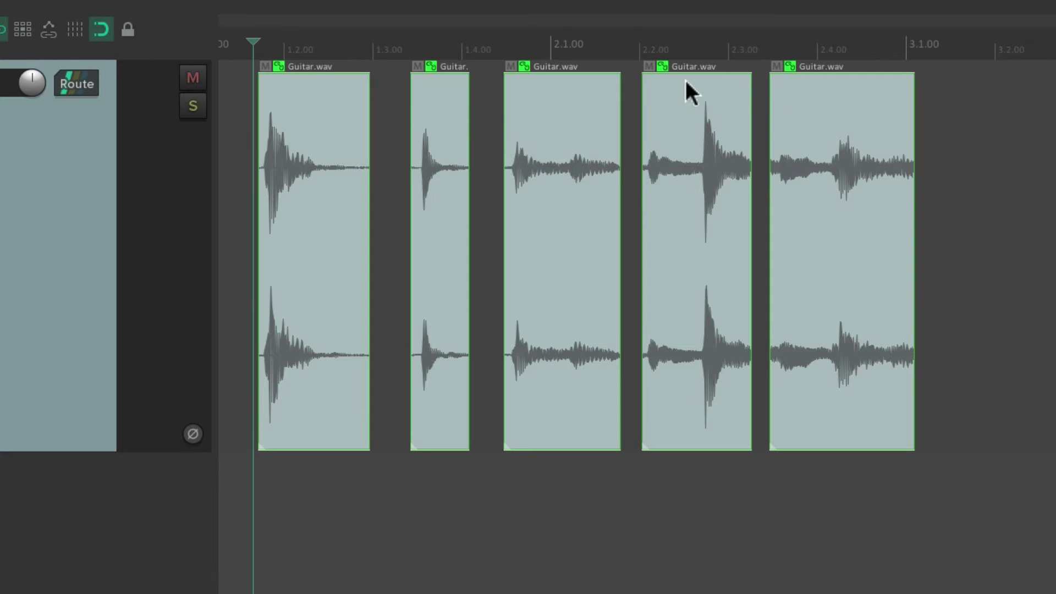
{"action": "left_click", "coordinate": [662, 65]}
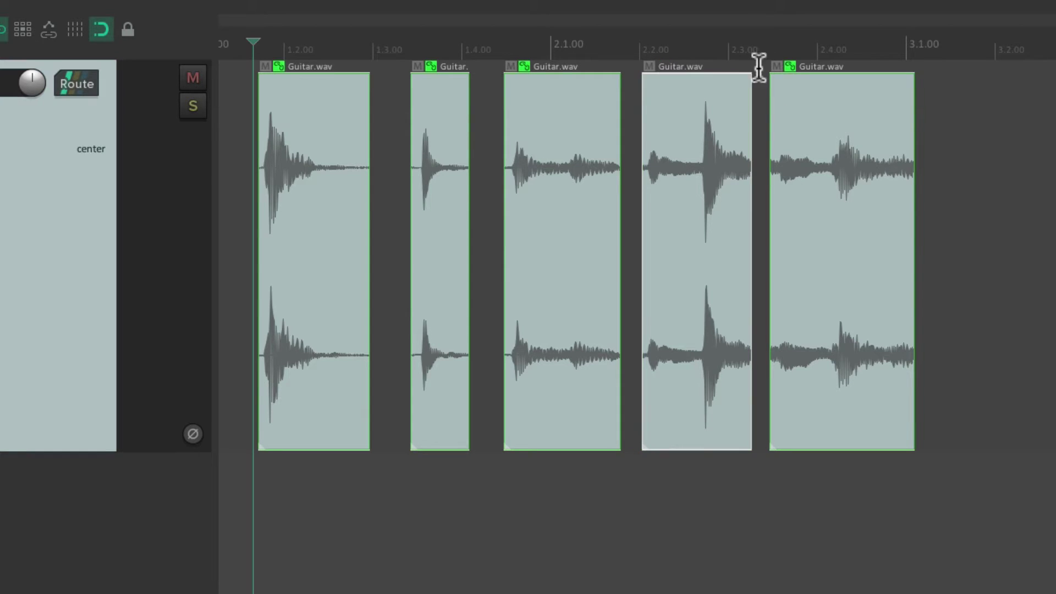
{"action": "left_click", "coordinate": [789, 66]}
{"action": "left_click", "coordinate": [525, 65]}
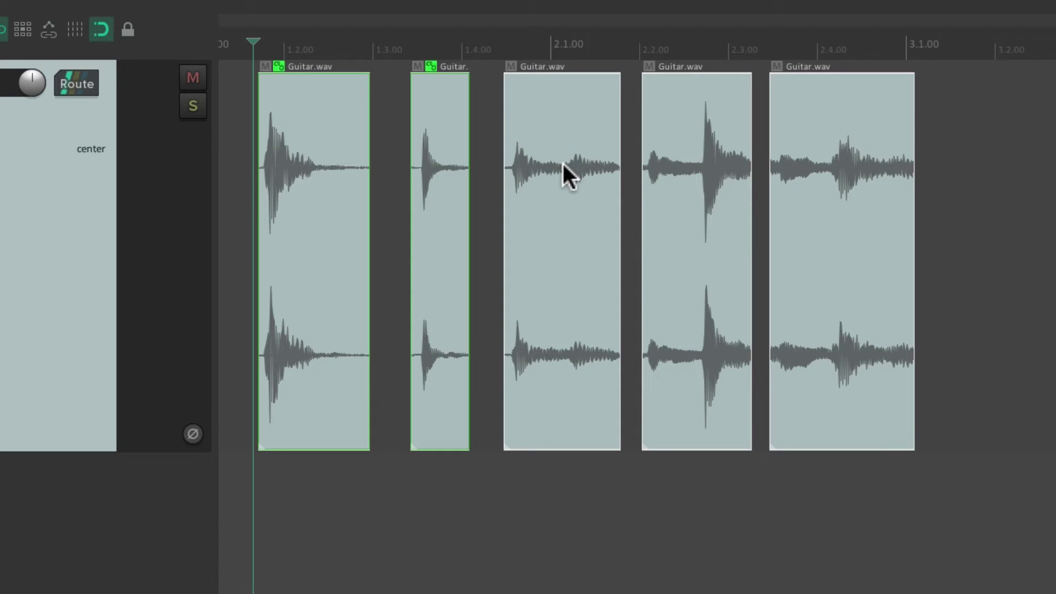
{"action": "key", "text": "ctrl+a"}
{"action": "key", "text": "ctrl+g"}
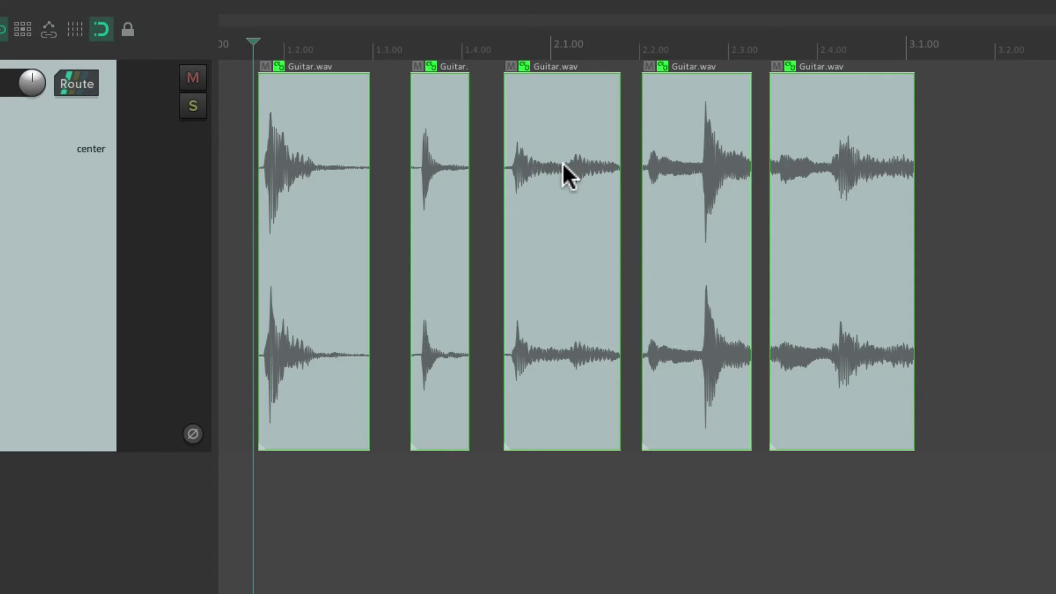
Step: Test moving the grouped guitar items together and lowering their volume, undoing the volume change
{"action": "left_click", "coordinate": [245, 174]}
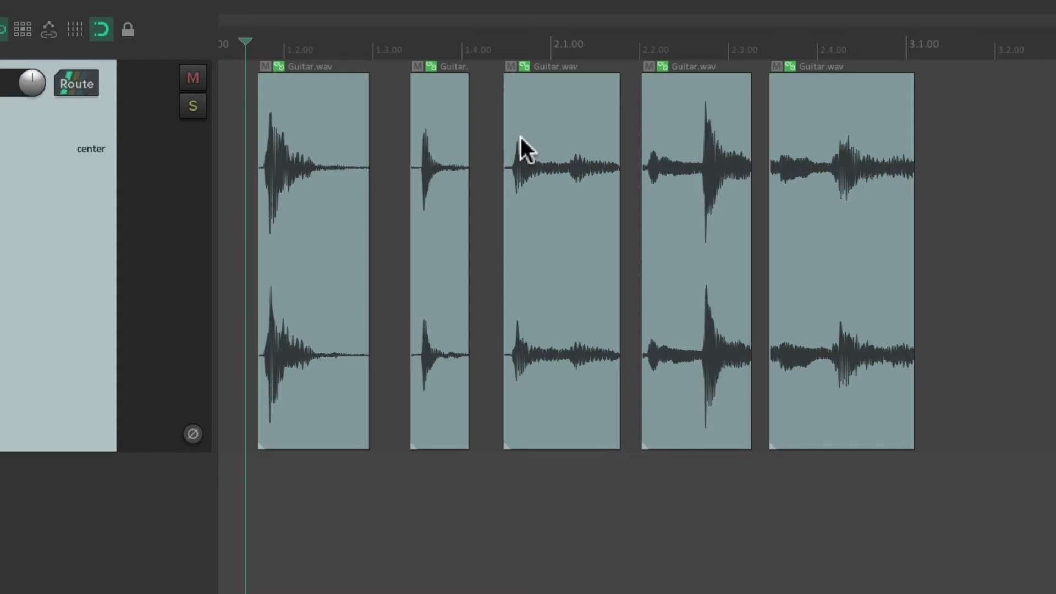
{"action": "left_click_drag", "start_coordinate": [543, 135], "coordinate": [564, 138]}
{"action": "left_click_drag", "start_coordinate": [559, 75], "coordinate": [556, 188]}
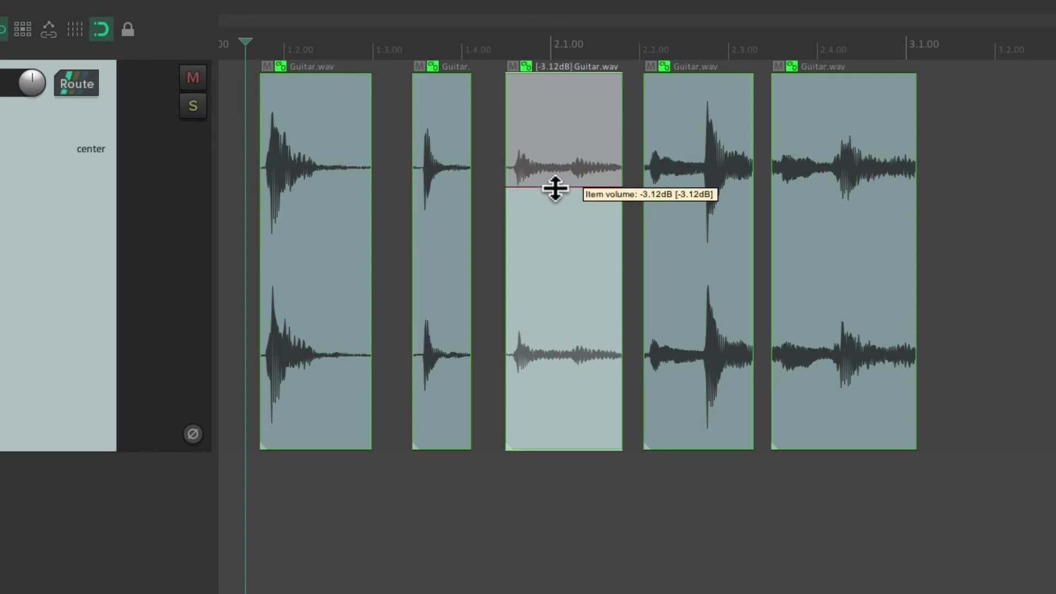
{"action": "key", "text": "ctrl+z"}
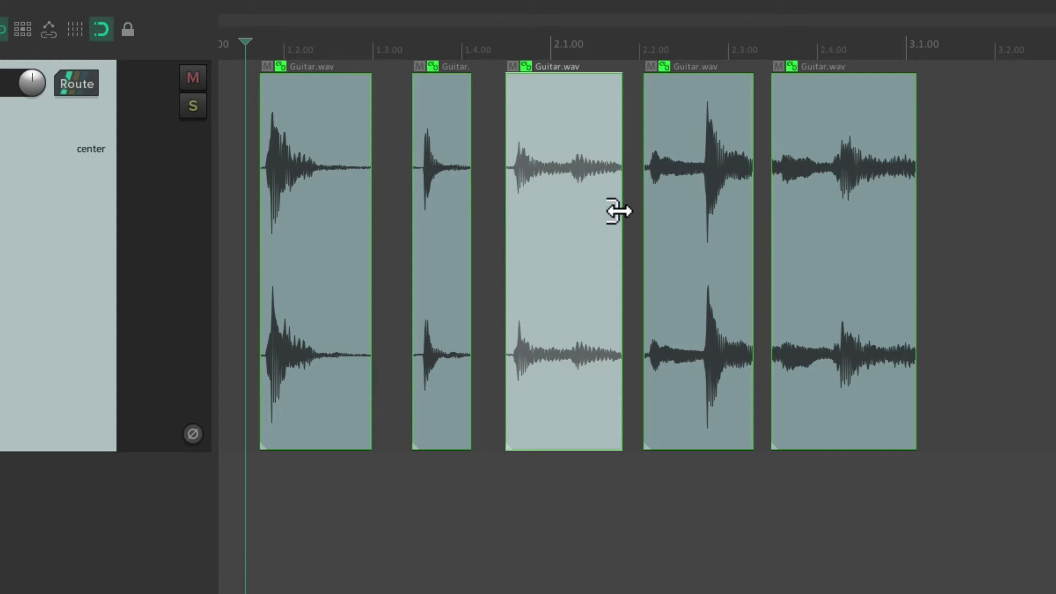
Step: Test trimming and time-stretching the group with undo, then drag the group slightly later
{"action": "left_click_drag", "start_coordinate": [618, 212], "coordinate": [561, 223]}
{"action": "key", "text": "ctrl+z"}
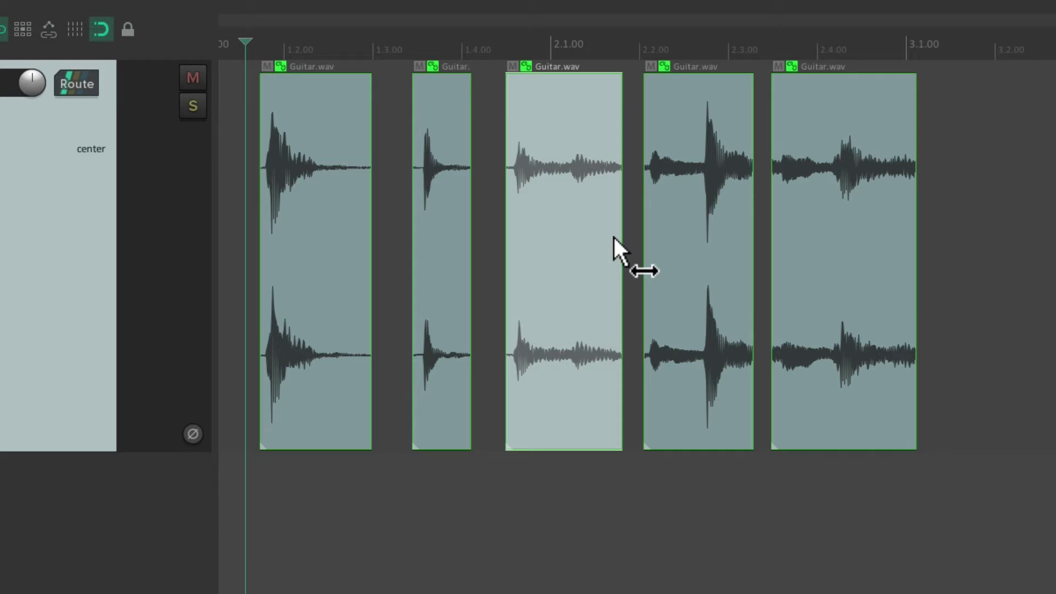
{"action": "left_click_drag", "start_coordinate": [621, 244], "coordinate": [563, 243]}
{"action": "key", "text": "ctrl+z"}
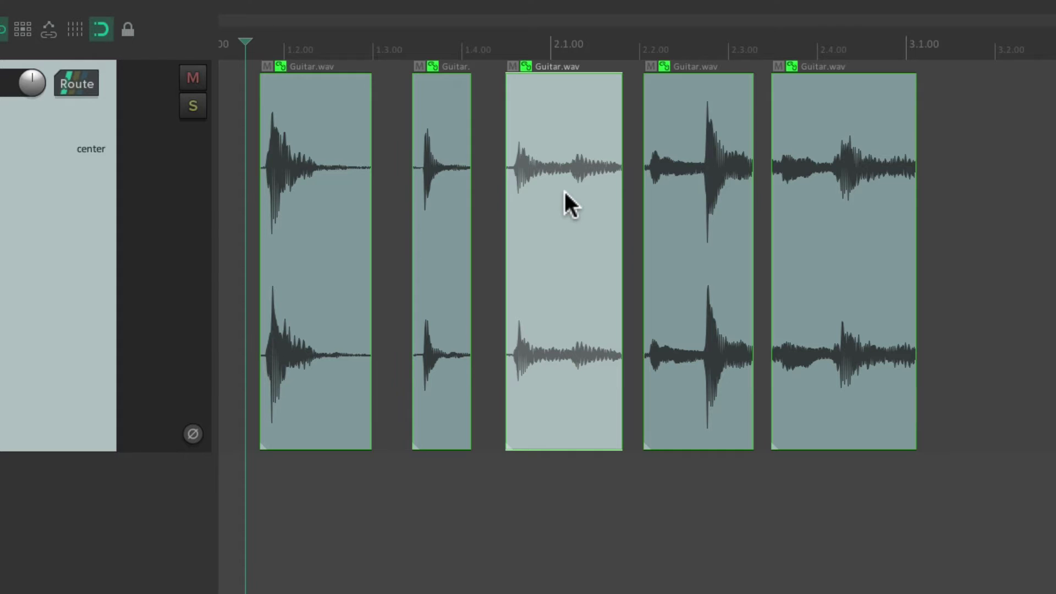
{"action": "key", "text": "Escape"}
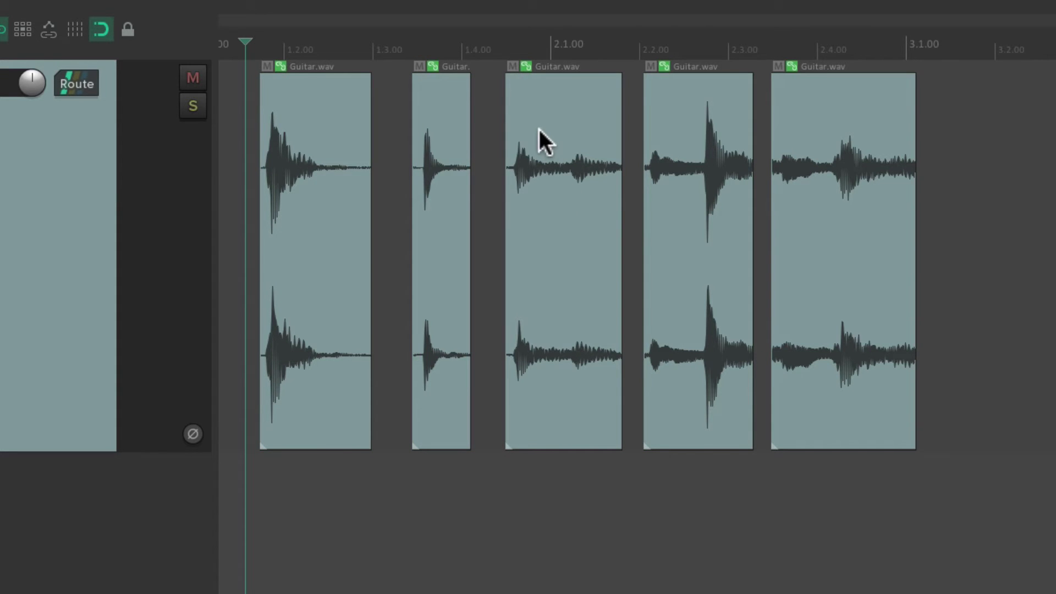
{"action": "left_click_drag", "start_coordinate": [544, 136], "coordinate": [576, 141]}
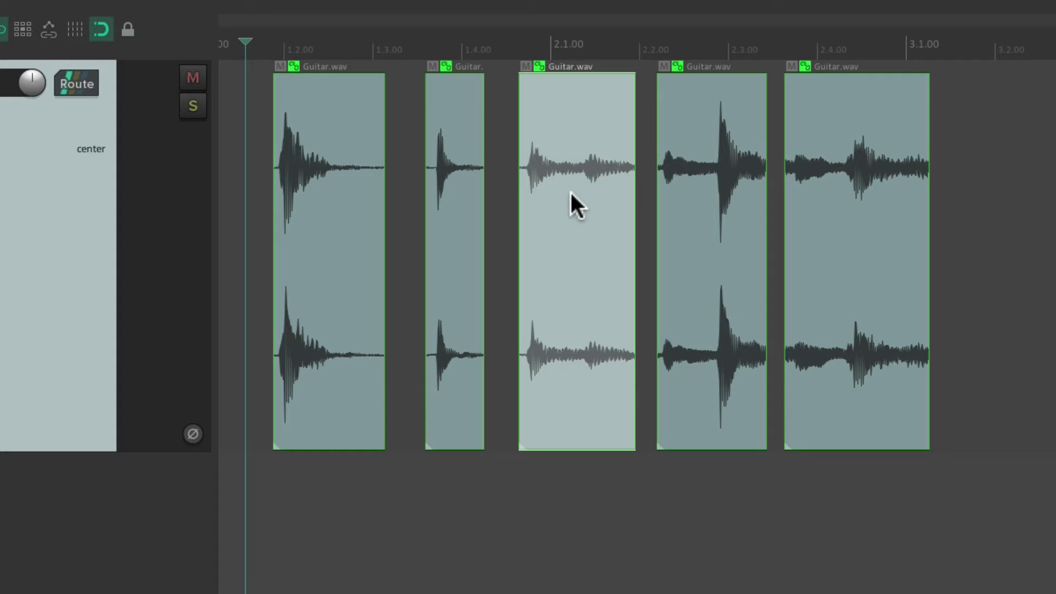
Step: Select all five guitar items via Group > Select all items in group, then deselect
{"action": "right_click", "coordinate": [551, 112]}
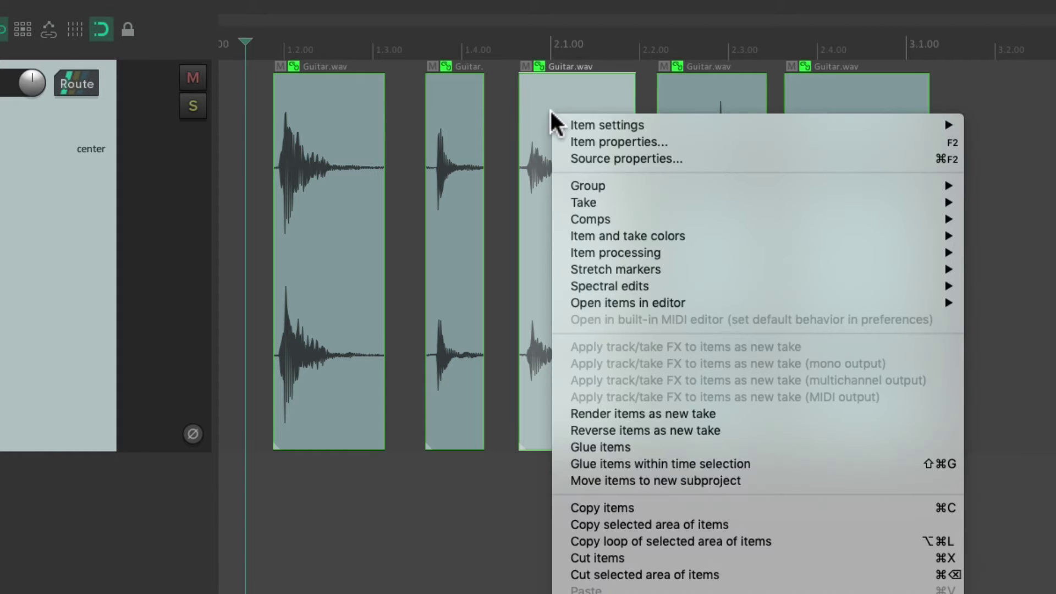
{"action": "mouse_move", "coordinate": [567, 189]}
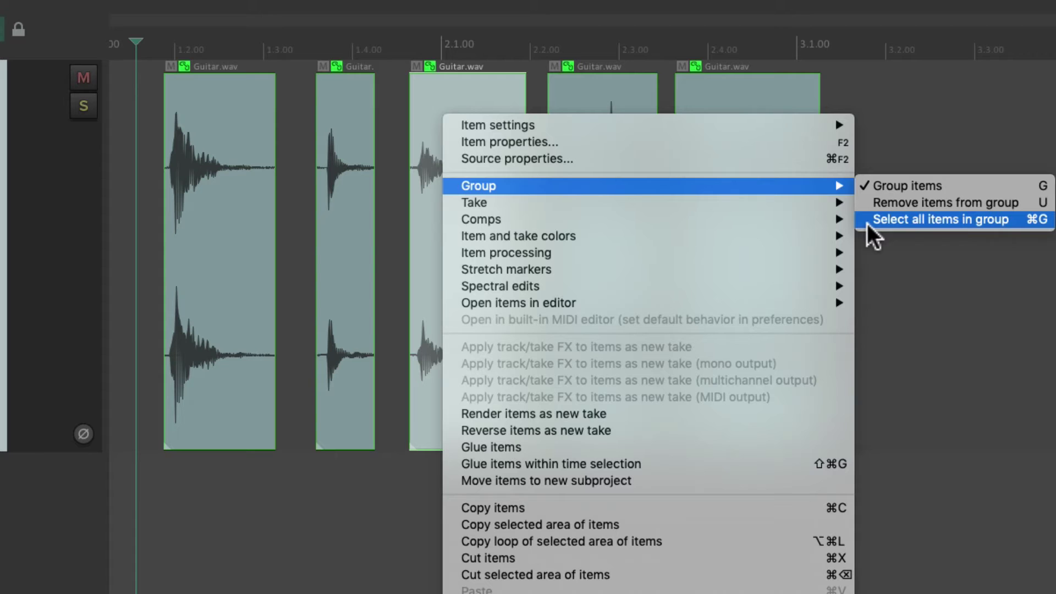
{"action": "left_click", "coordinate": [1019, 220]}
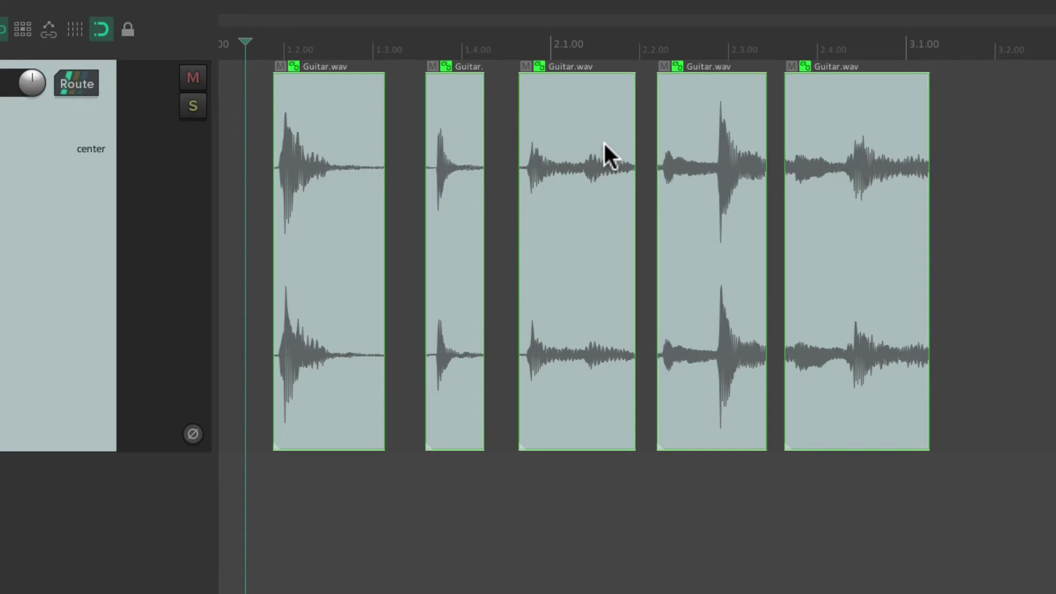
{"action": "key", "text": "Escape"}
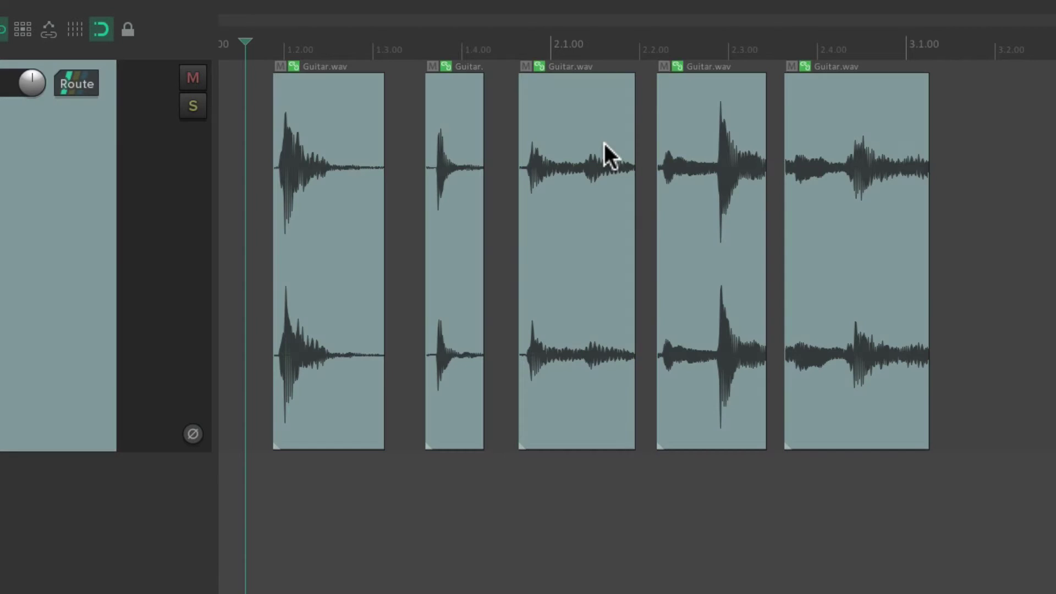
Step: Reselect the grouped items and test volume and slip edits, undoing back to full length
{"action": "left_click", "coordinate": [553, 153]}
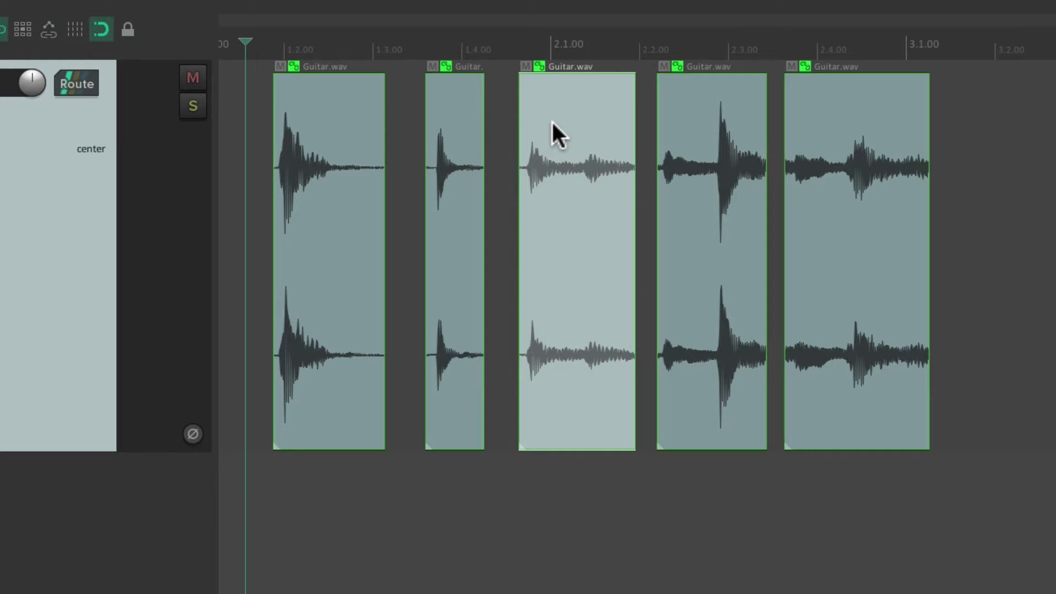
{"action": "key", "text": "ctrl+a"}
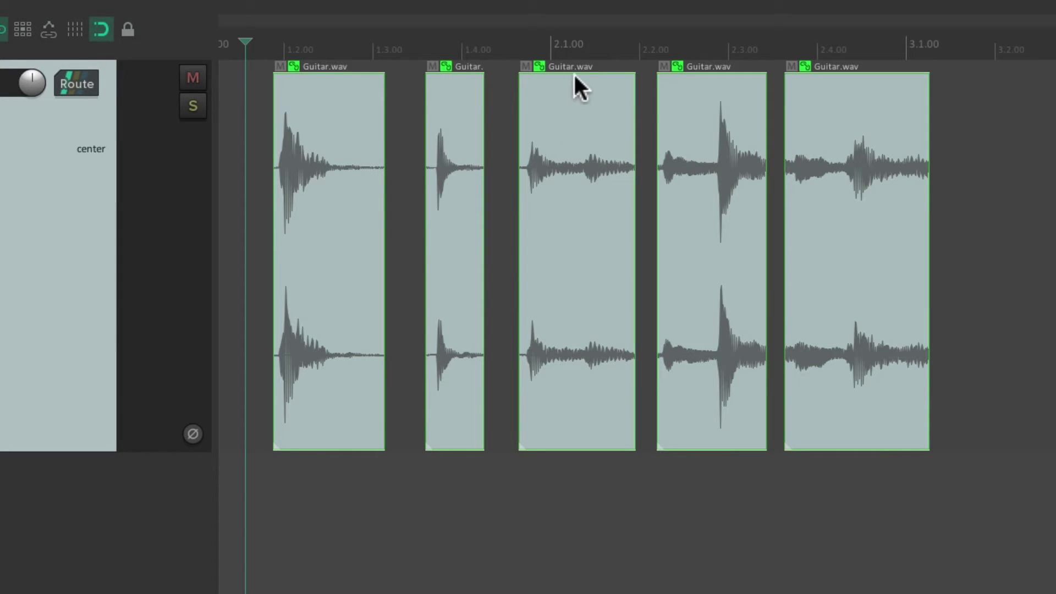
{"action": "left_click_drag", "start_coordinate": [575, 73], "coordinate": [633, 223]}
{"action": "left_click_drag", "start_coordinate": [575, 238], "coordinate": [582, 259]}
{"action": "key", "text": "ctrl+z"}
Step: Turn on 'Selecting one item selects group' in the item grouping button's options
{"action": "left_click", "coordinate": [413, 236]}
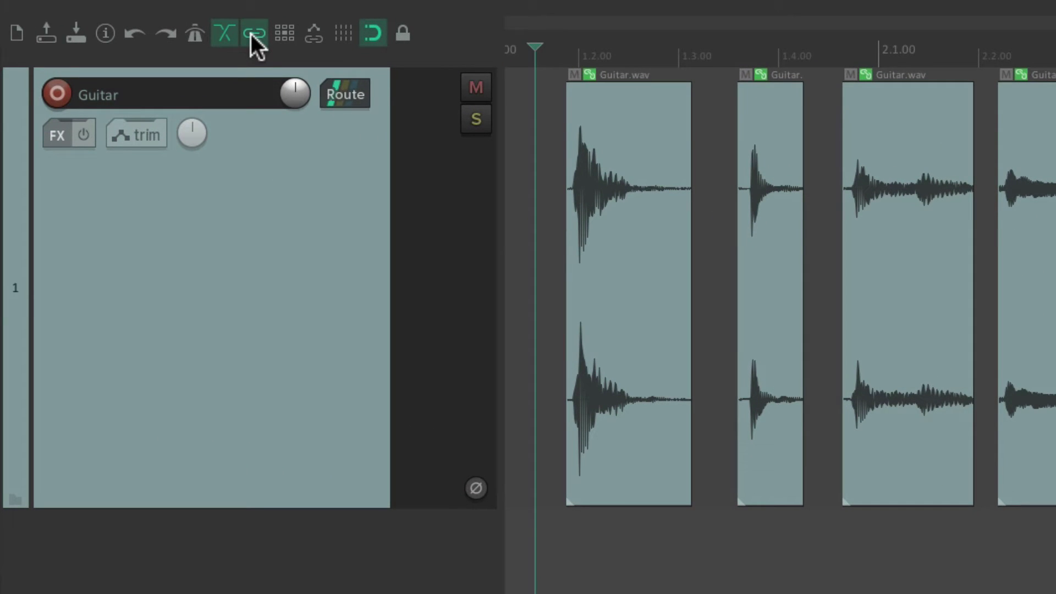
{"action": "right_click", "coordinate": [251, 34]}
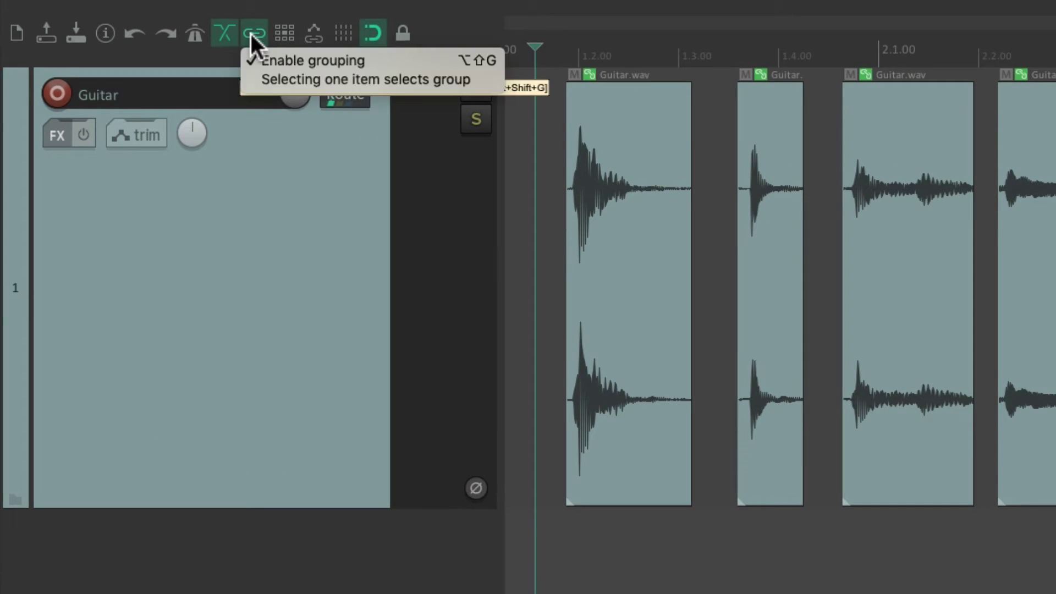
{"action": "left_click", "coordinate": [252, 79]}
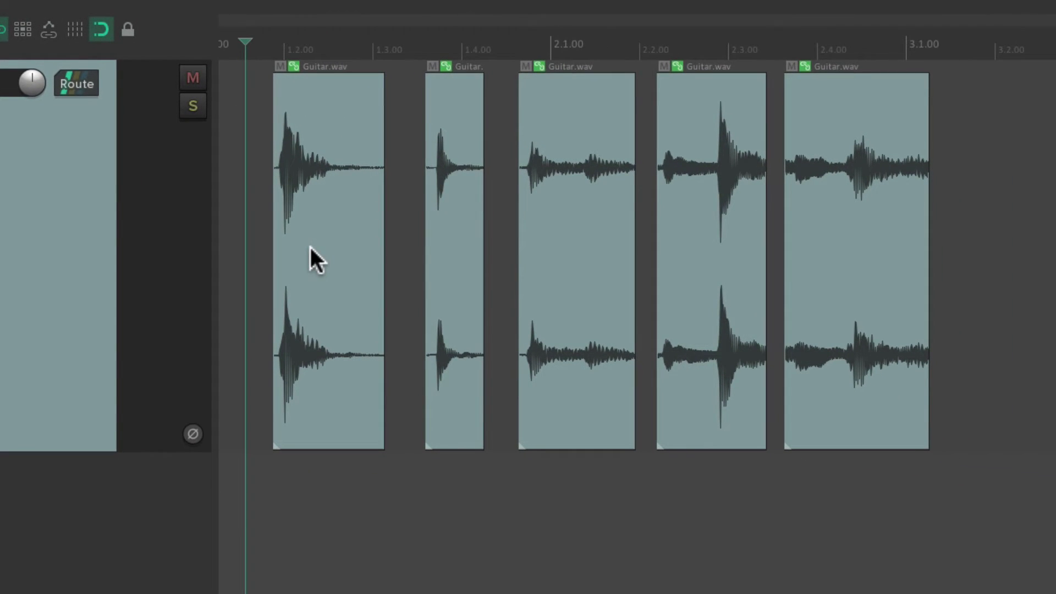
{"action": "left_click", "coordinate": [299, 99]}
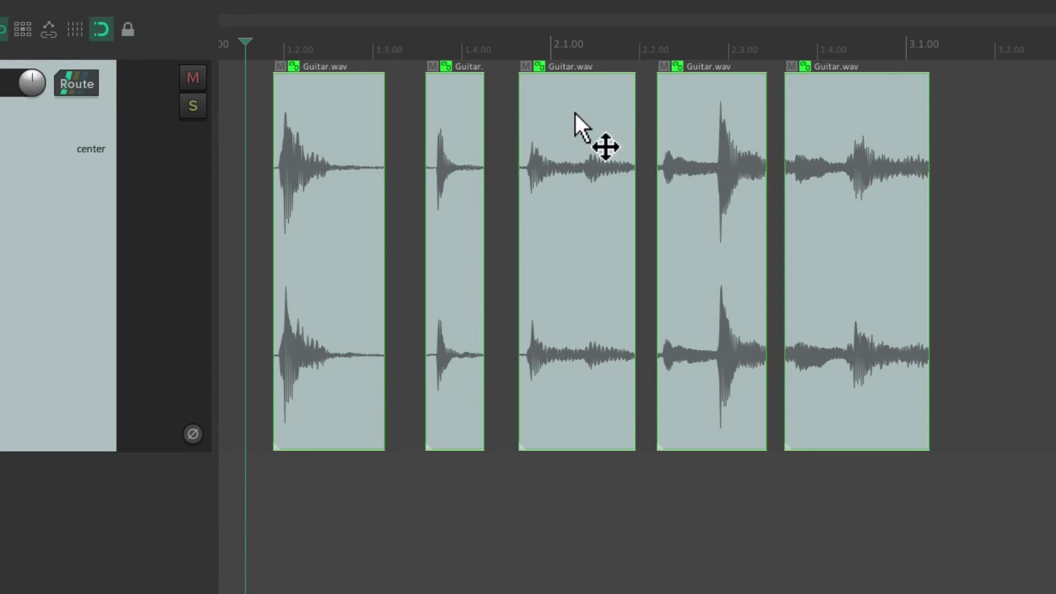
{"action": "left_click_drag", "start_coordinate": [575, 122], "coordinate": [527, 212]}
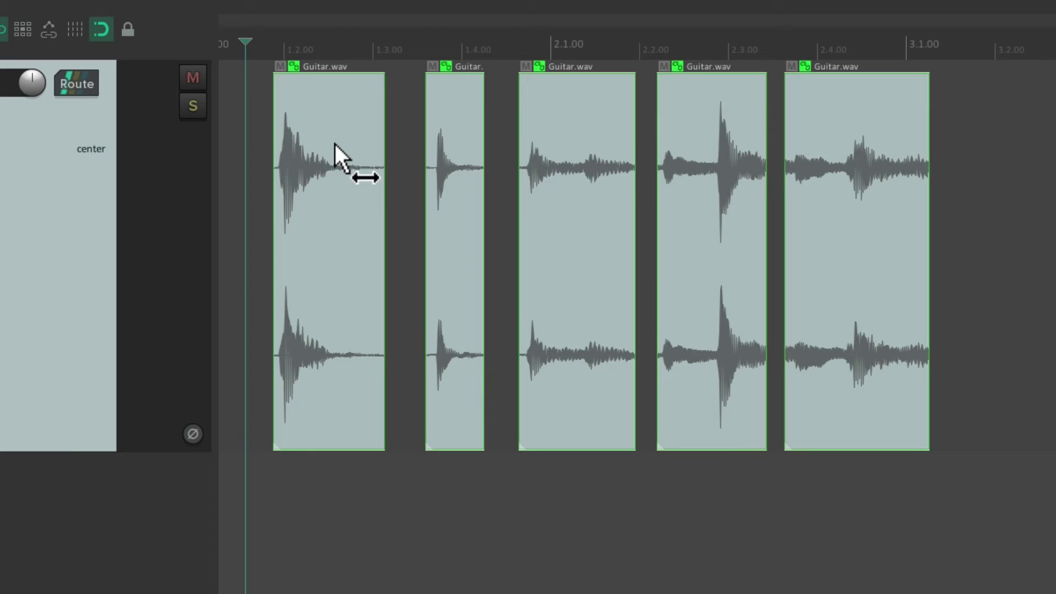
{"action": "left_click_drag", "start_coordinate": [335, 144], "coordinate": [739, 124]}
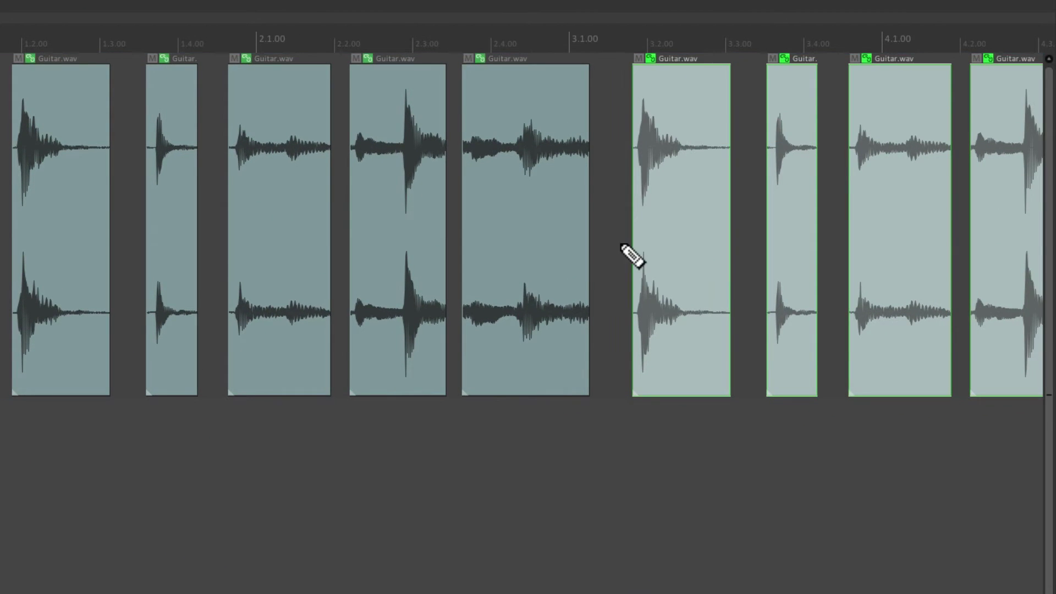
{"action": "key", "text": "ctrl+z"}
{"action": "left_click_drag", "start_coordinate": [73, 67], "coordinate": [71, 131]}
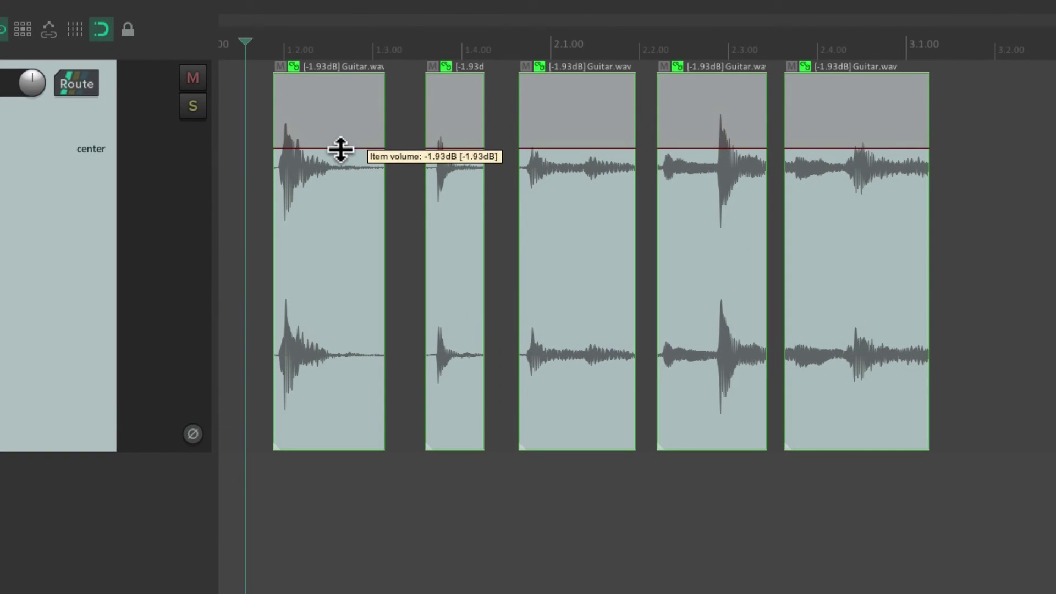
{"action": "left_click_drag", "start_coordinate": [341, 150], "coordinate": [341, 149]}
{"action": "key", "text": "ctrl+z"}
{"action": "left_click_drag", "start_coordinate": [482, 202], "coordinate": [497, 236]}
{"action": "key", "text": "ctrl+z"}
{"action": "key", "text": "ctrl+z"}
{"action": "key", "text": "ctrl+z"}
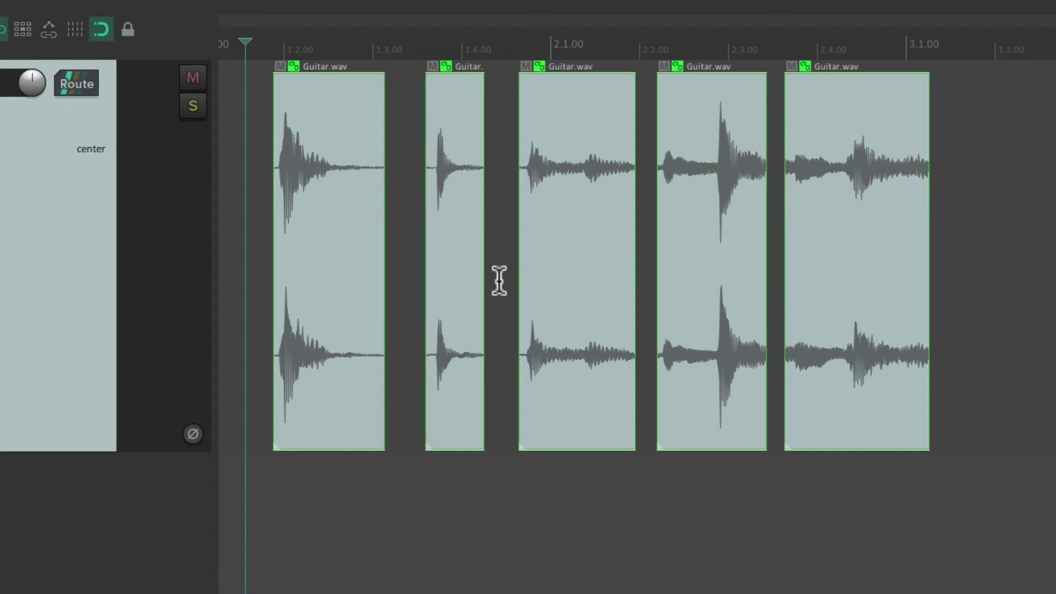
Step: Select all guitar items and test moving them, undoing the move
{"action": "left_click", "coordinate": [498, 281]}
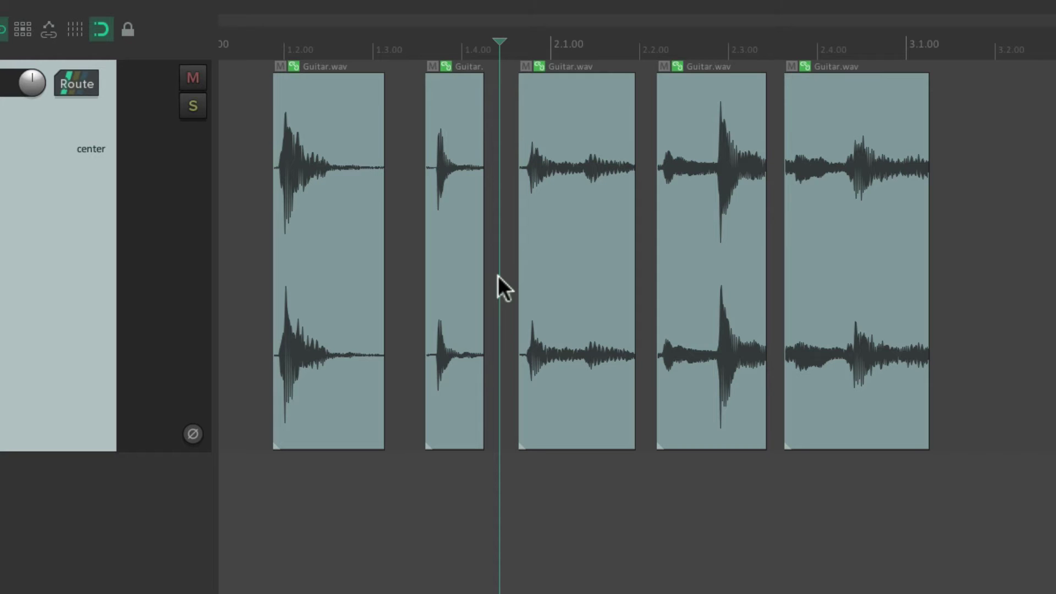
{"action": "key", "text": "ctrl+a"}
{"action": "left_click_drag", "start_coordinate": [559, 133], "coordinate": [602, 245]}
{"action": "key", "text": "ctrl+z"}
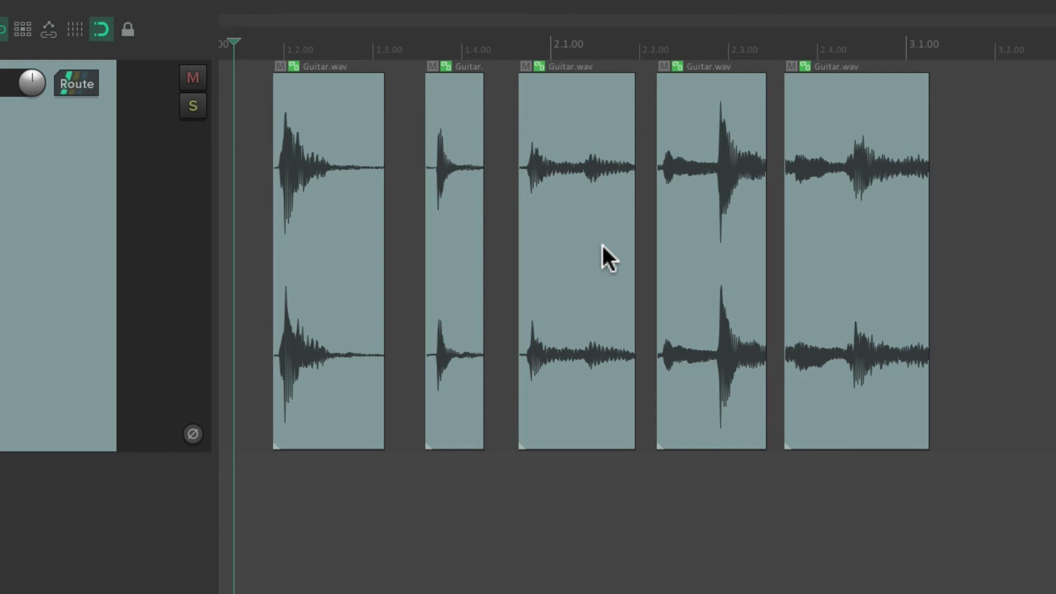
Step: Apply Group > Remove items from group to all five Guitar.wav items, then select items 1 and 3
{"action": "key", "text": "super+a"}
{"action": "right_click", "coordinate": [568, 137]}
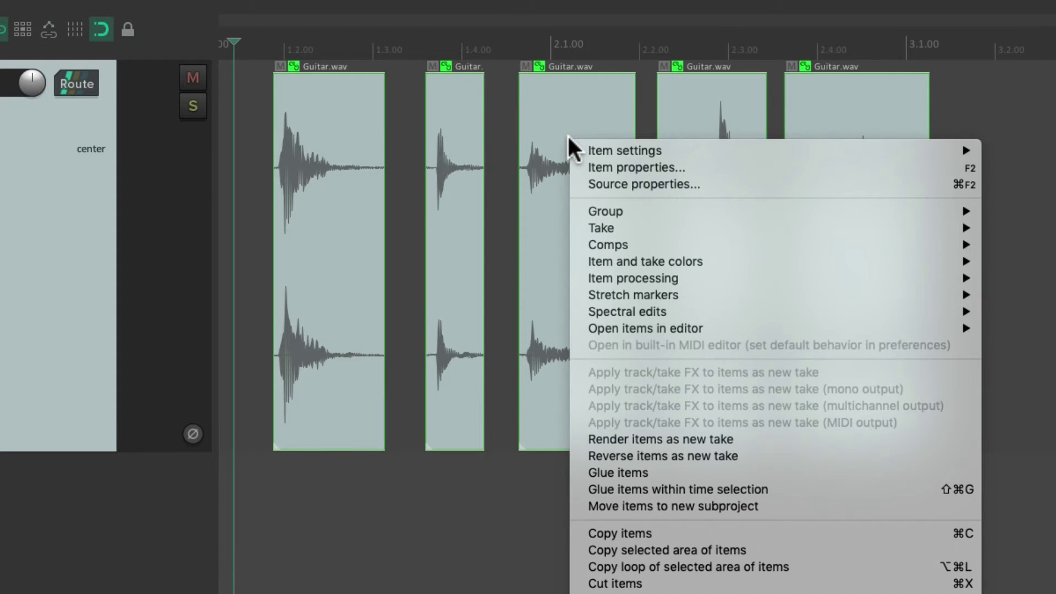
{"action": "mouse_move", "coordinate": [579, 212]}
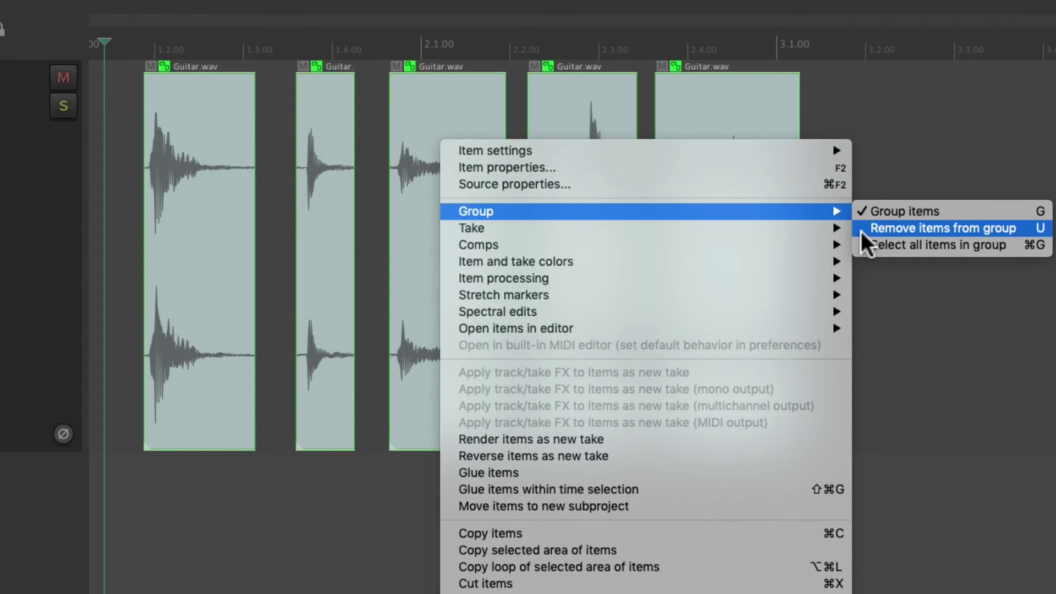
{"action": "left_click", "coordinate": [1031, 237]}
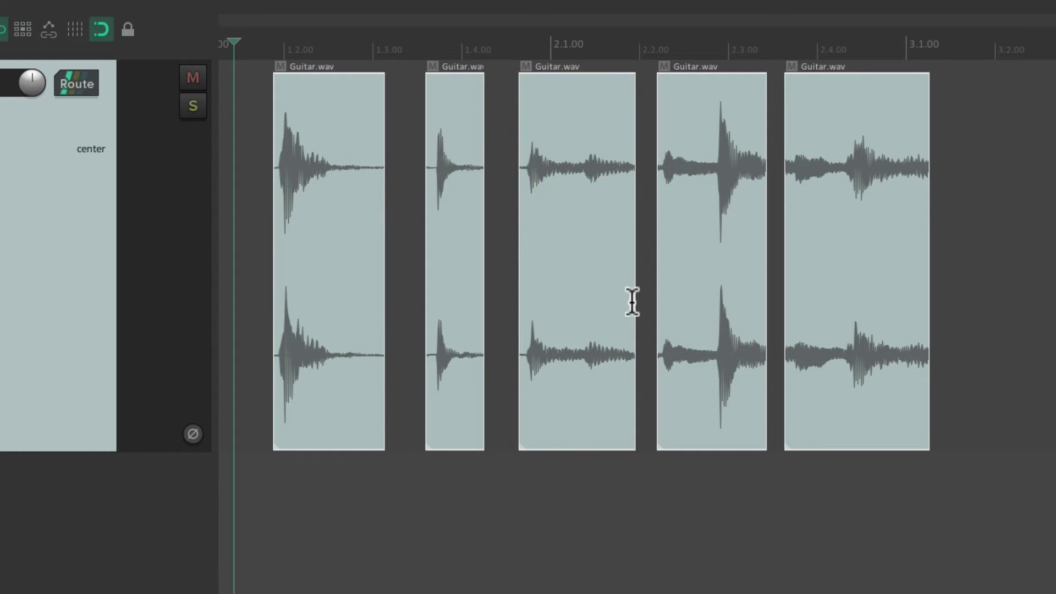
{"action": "left_click", "coordinate": [336, 142]}
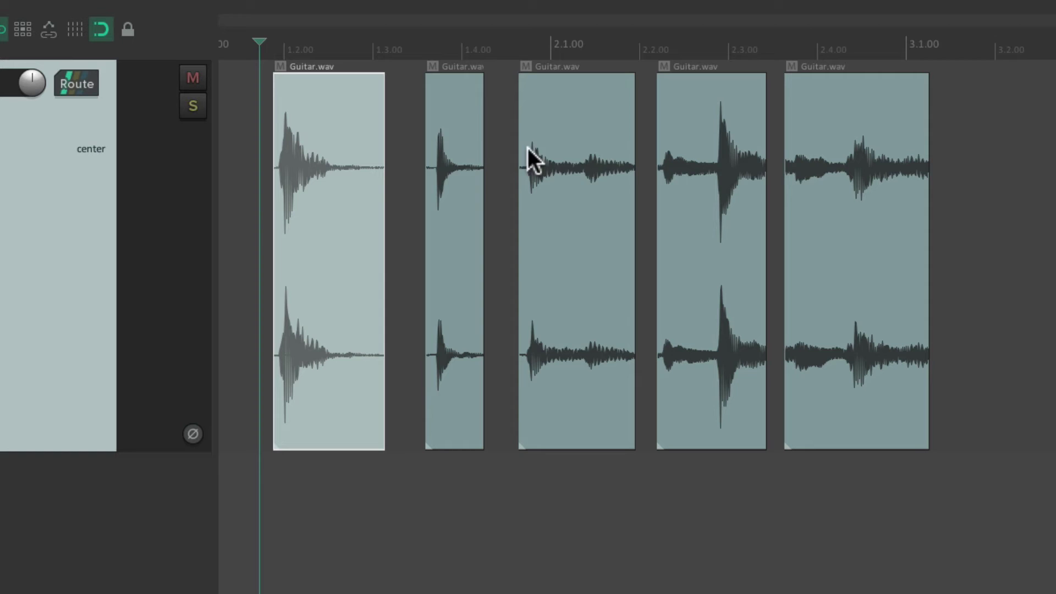
{"action": "left_click", "coordinate": [580, 149], "text": "ctrl"}
Step: Group guitar items 1, 3 and 5, then group items 2 and 4 separately
{"action": "left_click", "coordinate": [842, 133], "text": "ctrl"}
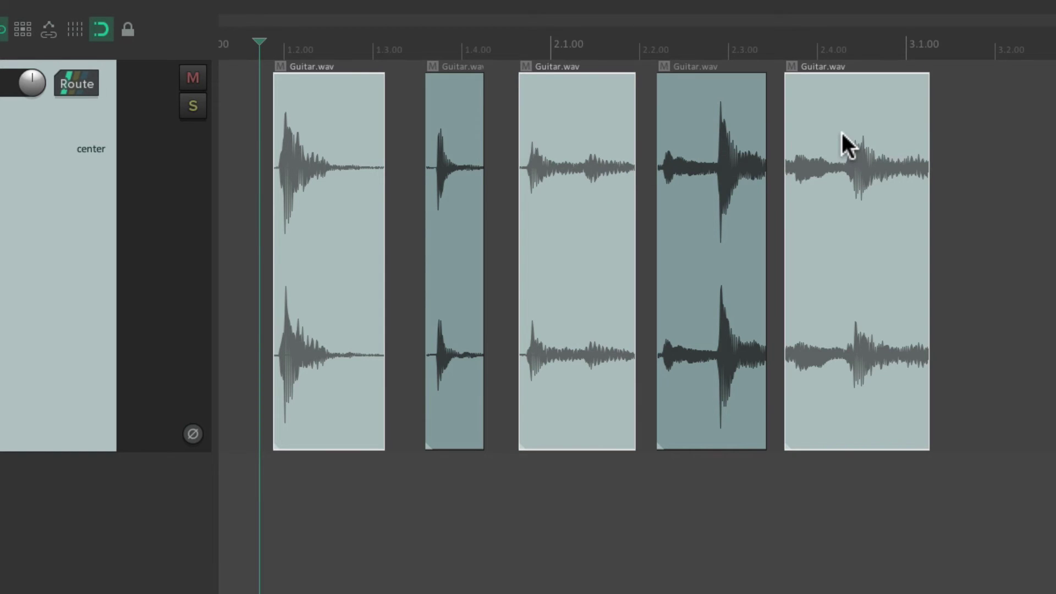
{"action": "key", "text": "ctrl+g"}
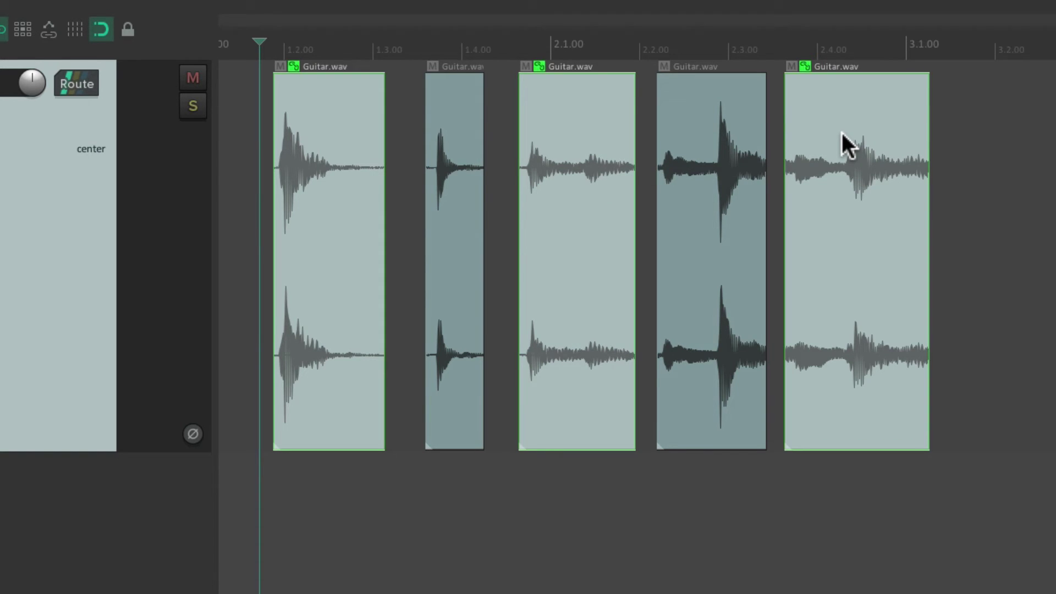
{"action": "left_click", "coordinate": [448, 92]}
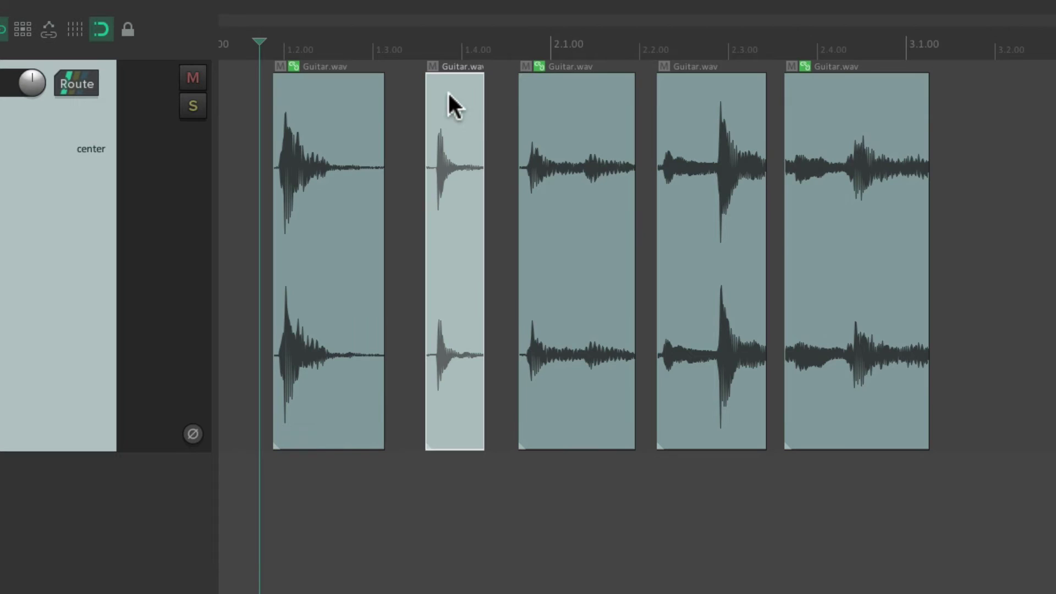
{"action": "left_click", "coordinate": [693, 102], "text": "ctrl"}
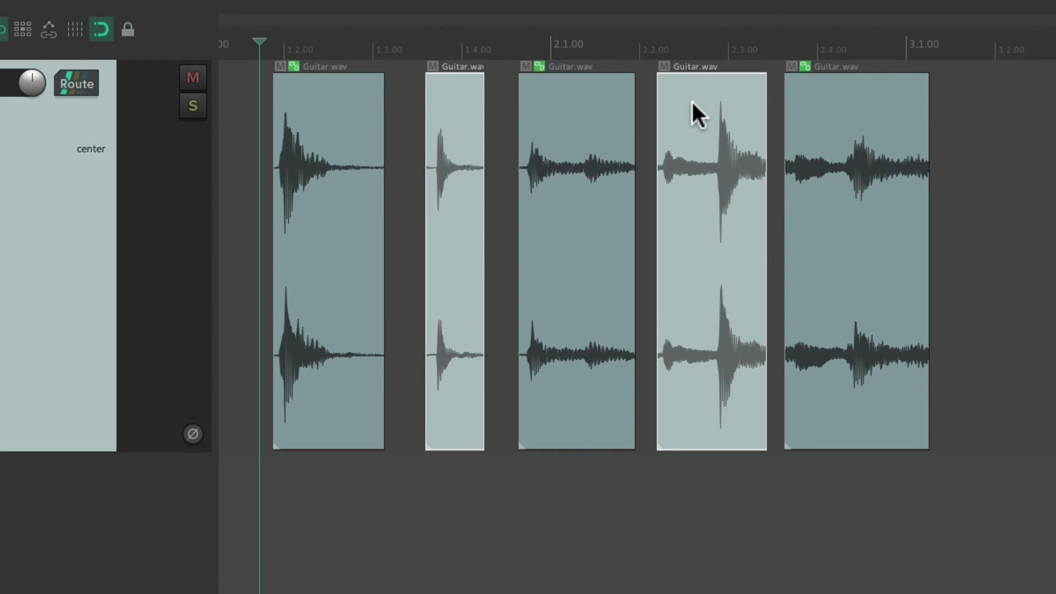
{"action": "key", "text": "ctrl+g"}
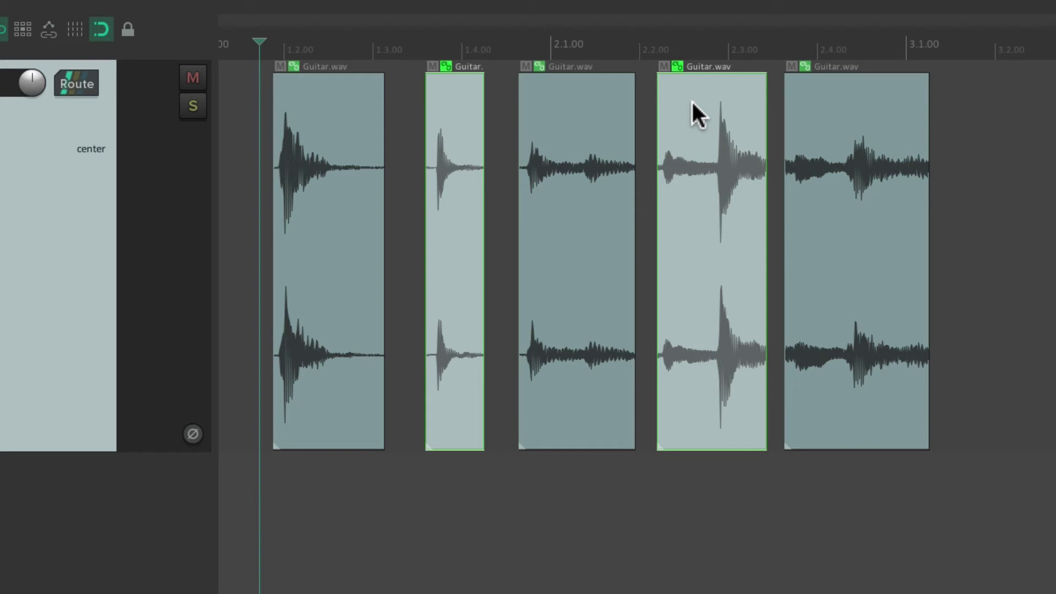
Step: Test moving and volume changes on each of the two groups, undoing each edit
{"action": "left_click_drag", "start_coordinate": [825, 116], "coordinate": [980, 193]}
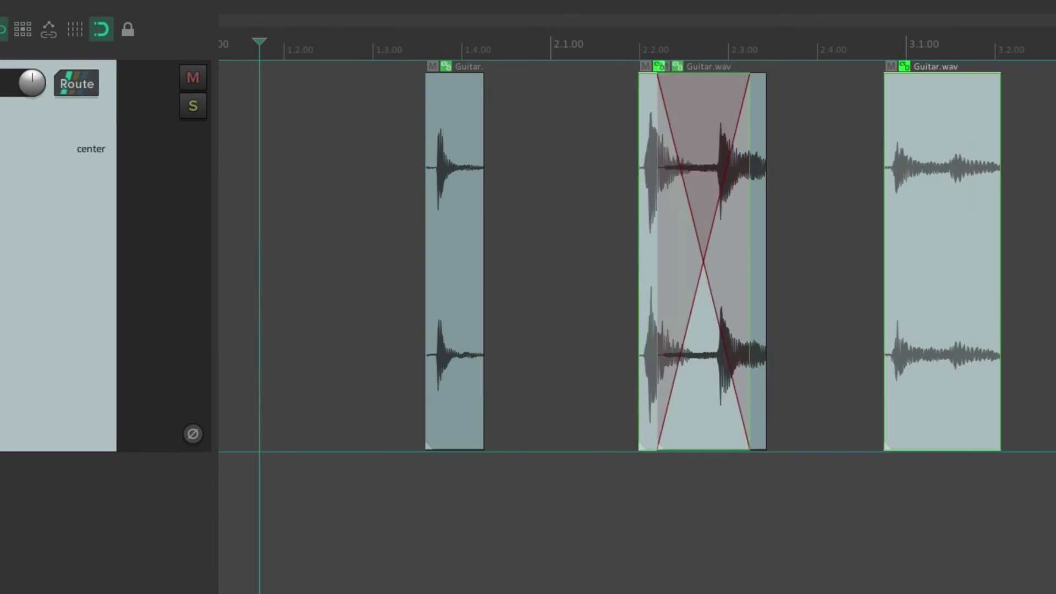
{"action": "key", "text": "ctrl+z"}
{"action": "left_click_drag", "start_coordinate": [714, 137], "coordinate": [732, 165]}
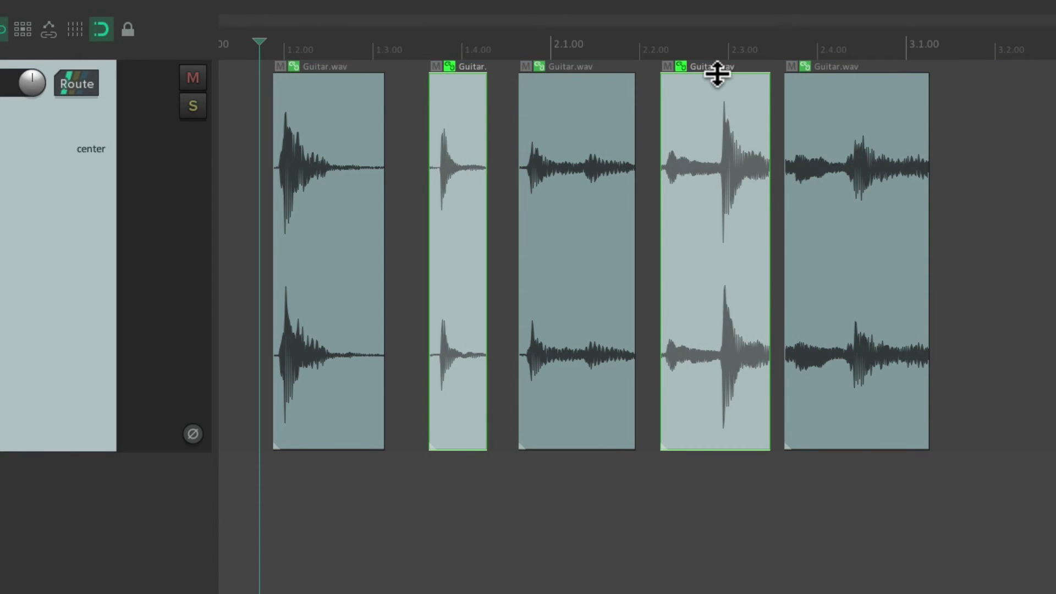
{"action": "left_click_drag", "start_coordinate": [717, 73], "coordinate": [716, 172]}
{"action": "key", "text": "ctrl+z"}
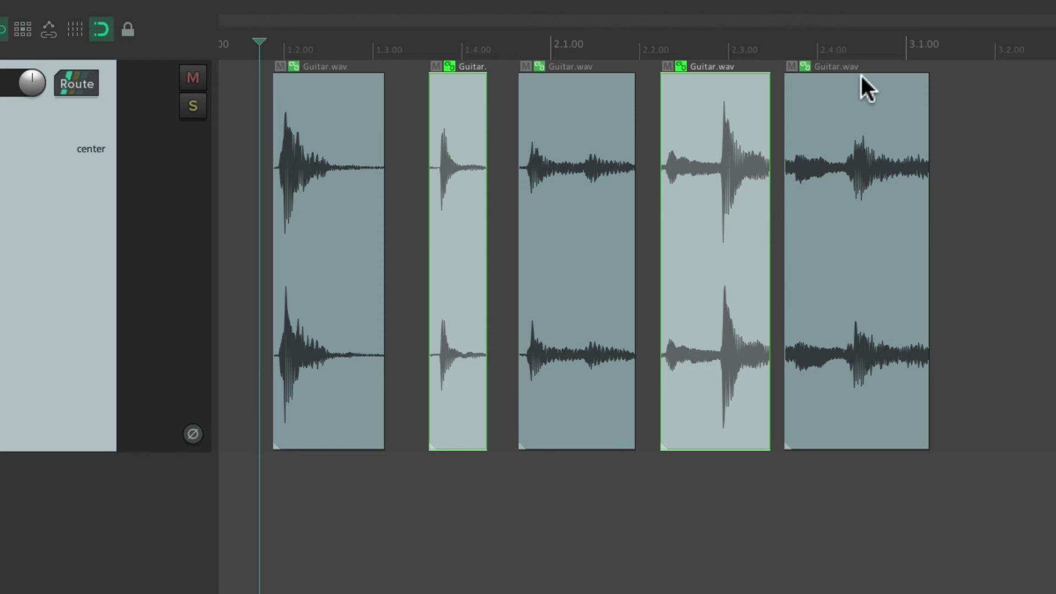
{"action": "left_click_drag", "start_coordinate": [858, 74], "coordinate": [850, 184]}
{"action": "key", "text": "ctrl+z"}
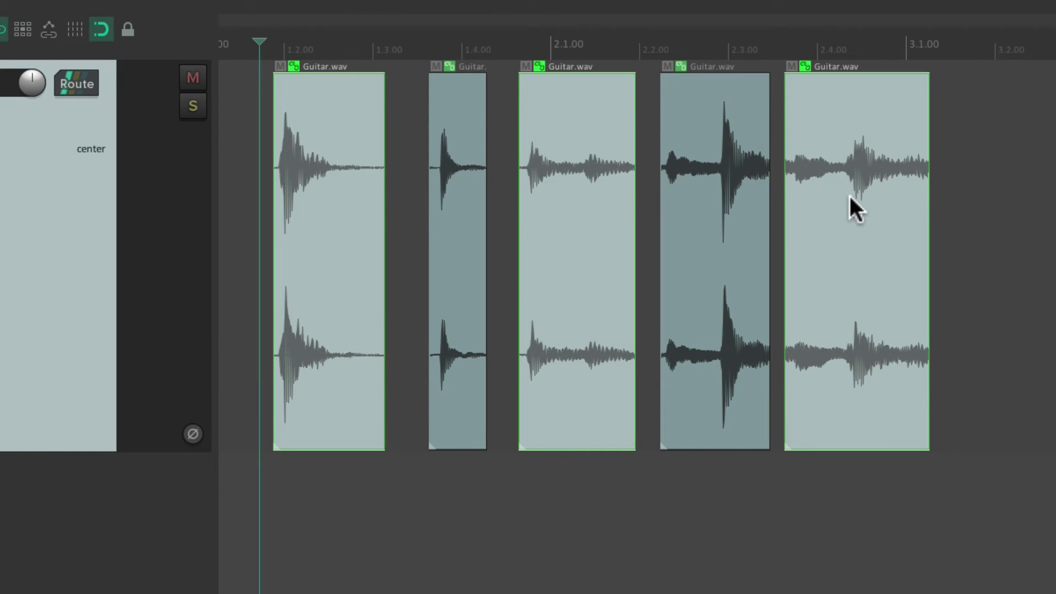
Step: Test trimming the starts and ends of both groups, undoing each trim
{"action": "left_click_drag", "start_coordinate": [794, 215], "coordinate": [831, 209]}
{"action": "key", "text": "ctrl+z"}
{"action": "left_click_drag", "start_coordinate": [928, 223], "coordinate": [872, 240]}
{"action": "key", "text": "ctrl+z"}
{"action": "key", "text": "ctrl+z"}
{"action": "left_click_drag", "start_coordinate": [766, 190], "coordinate": [704, 260]}
{"action": "key", "text": "ctrl+z"}
{"action": "key", "text": "ctrl+z"}
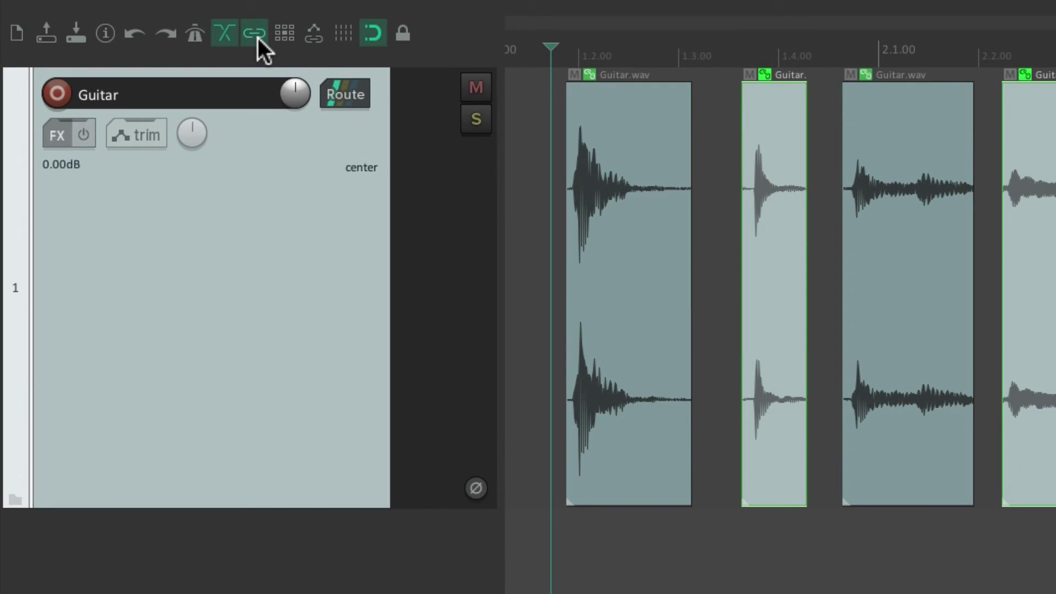
Step: Toggle item grouping off and on, then off again with Alt+Shift+G
{"action": "left_click", "coordinate": [257, 36]}
{"action": "left_click", "coordinate": [259, 38]}
{"action": "key", "text": "alt+shift+g"}
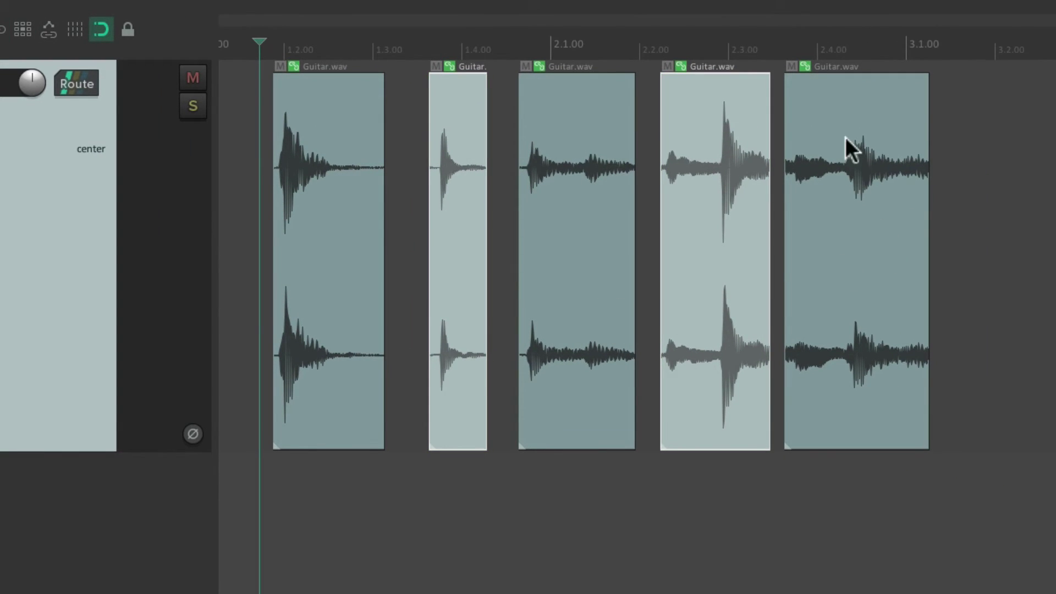
Step: Shift the fifth, fourth and third guitar items slightly right, then move each group
{"action": "left_click_drag", "start_coordinate": [843, 147], "coordinate": [873, 153]}
{"action": "left_click_drag", "start_coordinate": [723, 122], "coordinate": [746, 134]}
{"action": "mouse_move", "coordinate": [589, 137]}
{"action": "left_mouse_down"}
{"action": "mouse_move", "coordinate": [580, 150]}
{"action": "mouse_move", "coordinate": [609, 139]}
{"action": "left_mouse_up"}
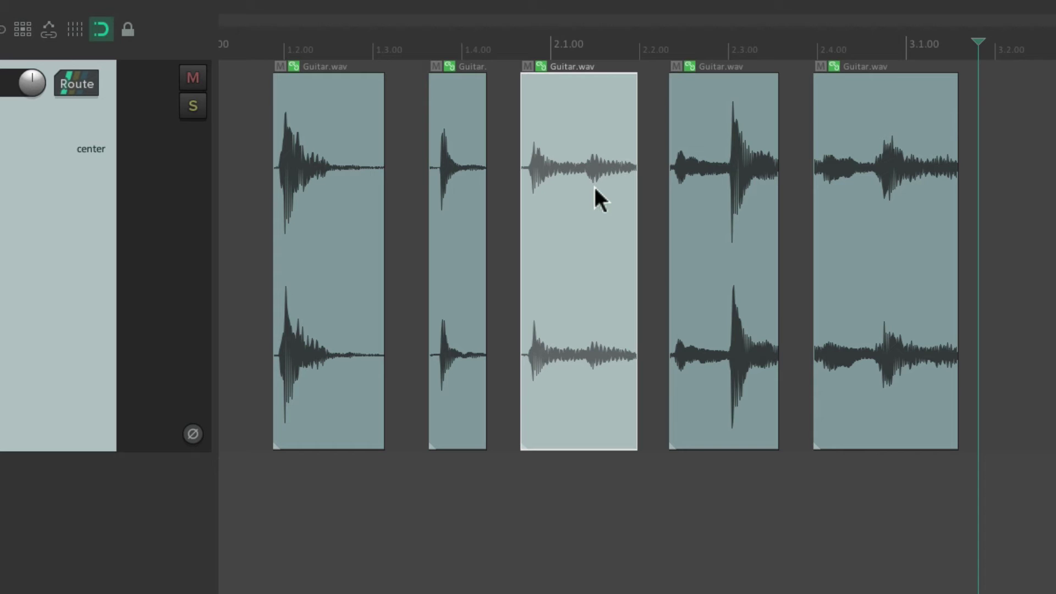
{"action": "mouse_move", "coordinate": [859, 115]}
{"action": "left_mouse_down"}
{"action": "mouse_move", "coordinate": [904, 121]}
{"action": "mouse_move", "coordinate": [858, 121]}
{"action": "left_mouse_up"}
{"action": "left_click_drag", "start_coordinate": [737, 120], "coordinate": [728, 131]}
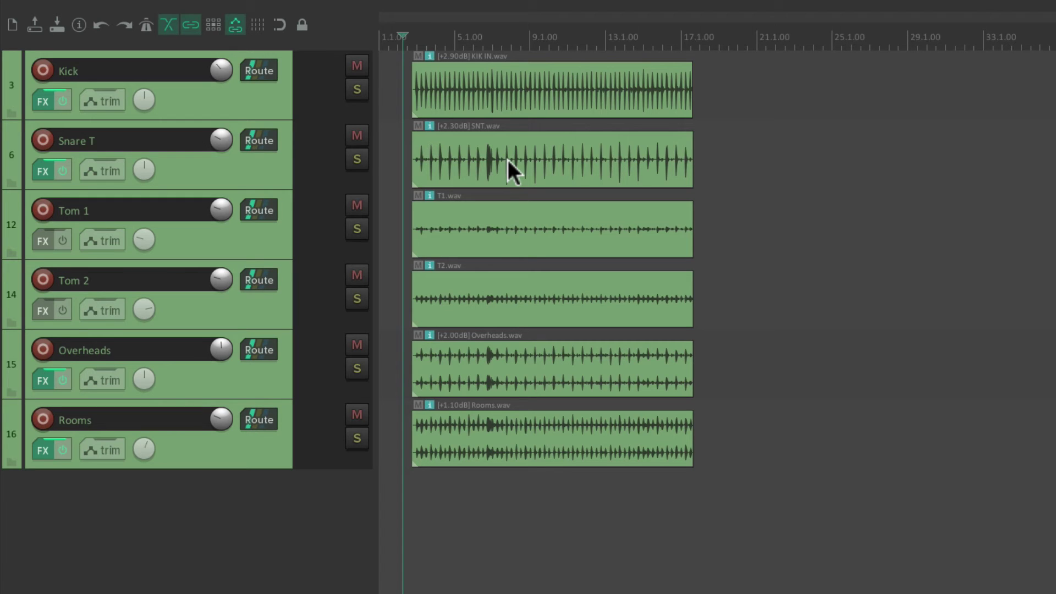
Step: Try moving and copying the six drum items to the right, undoing each change
{"action": "left_click_drag", "start_coordinate": [480, 91], "coordinate": [645, 444]}
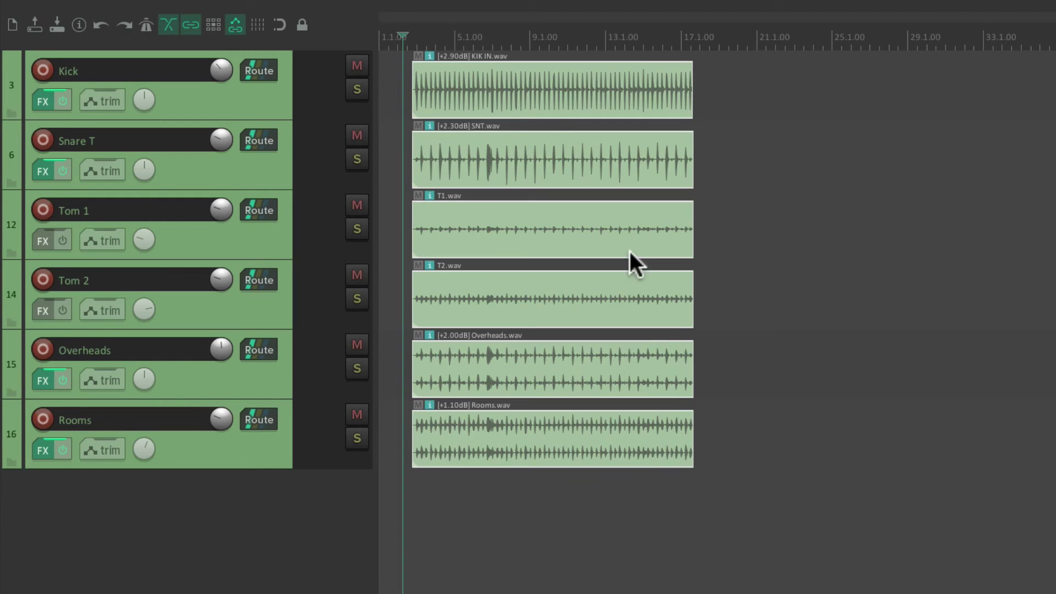
{"action": "left_click_drag", "start_coordinate": [511, 87], "coordinate": [768, 156]}
{"action": "key", "text": "ctrl+z"}
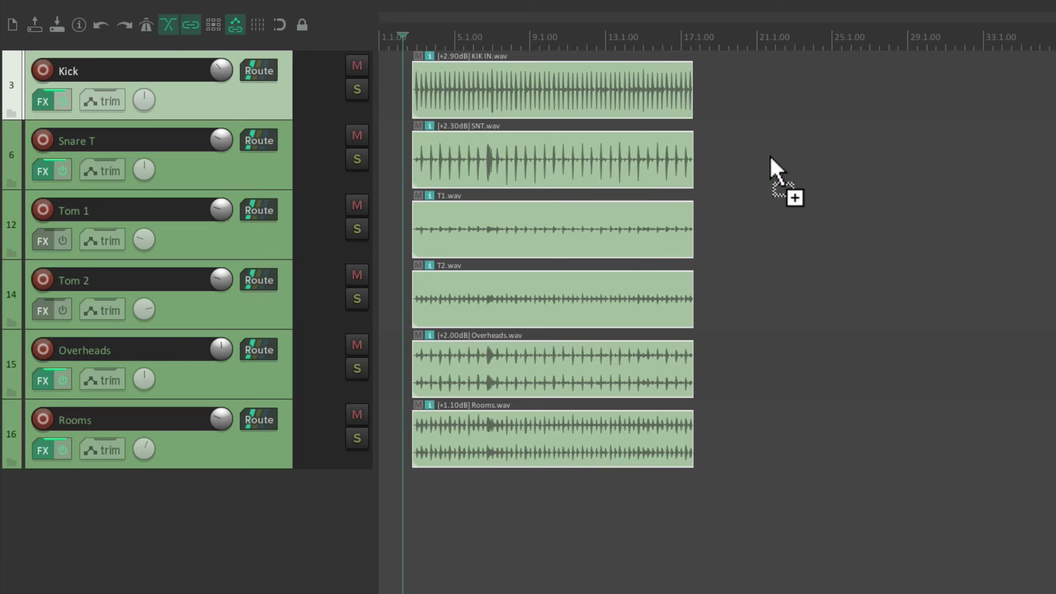
{"action": "left_click_drag", "start_coordinate": [534, 90], "coordinate": [908, 99]}
{"action": "key", "text": "ctrl+z"}
{"action": "key", "text": "ctrl+z"}
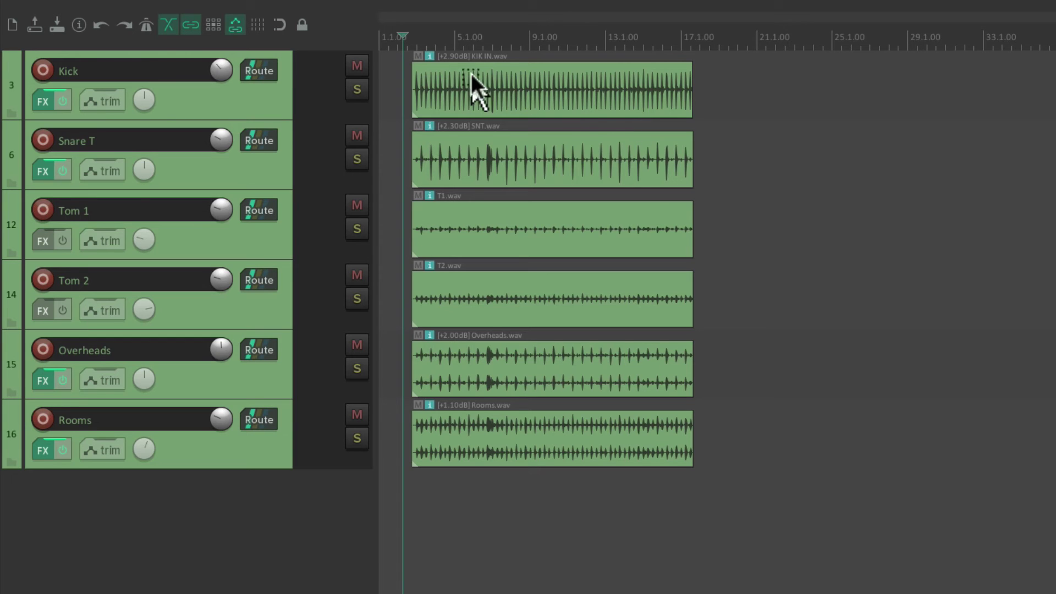
Step: Group the six drum items from KIK IN.wav through Rooms.wav, then deselect them
{"action": "left_click_drag", "start_coordinate": [471, 76], "coordinate": [653, 430]}
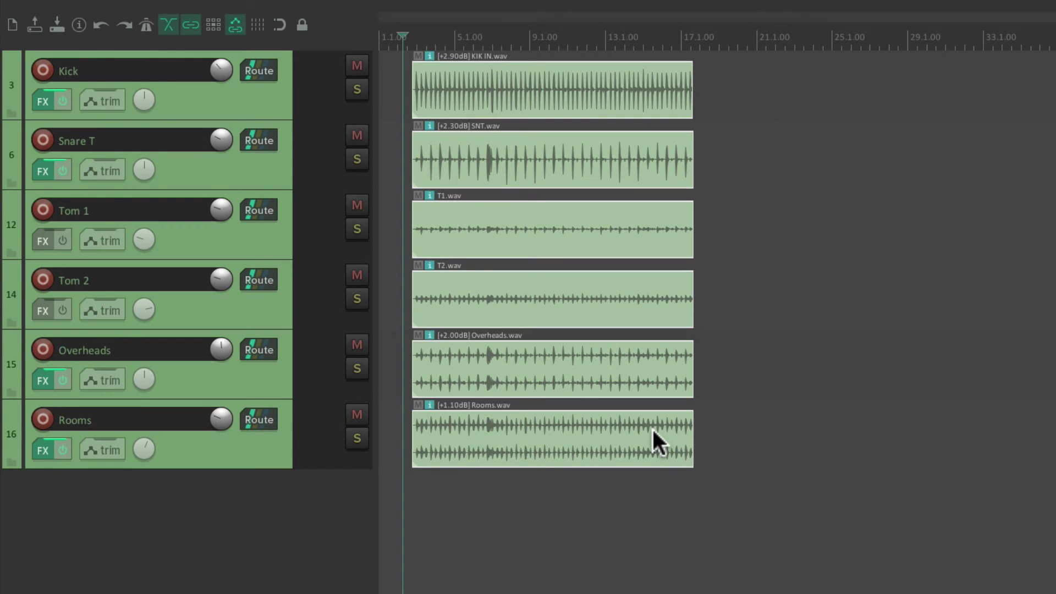
{"action": "key", "text": "ctrl+g"}
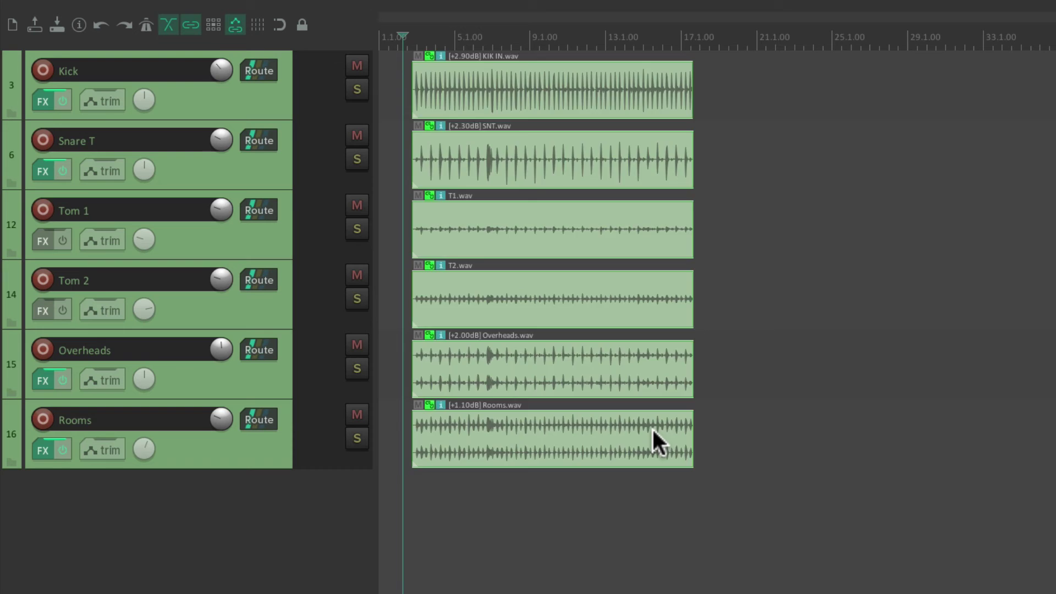
{"action": "key", "text": "Escape"}
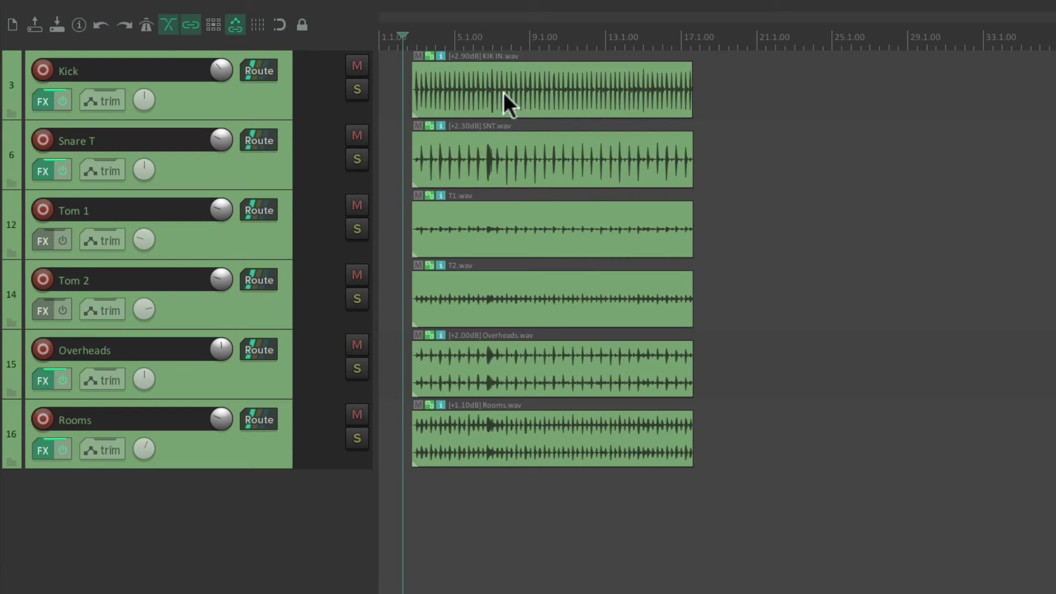
{"action": "left_click_drag", "start_coordinate": [504, 93], "coordinate": [866, 110]}
{"action": "key", "text": "ctrl+z"}
{"action": "left_click_drag", "start_coordinate": [521, 88], "coordinate": [921, 124]}
{"action": "key", "text": "ctrl+z"}
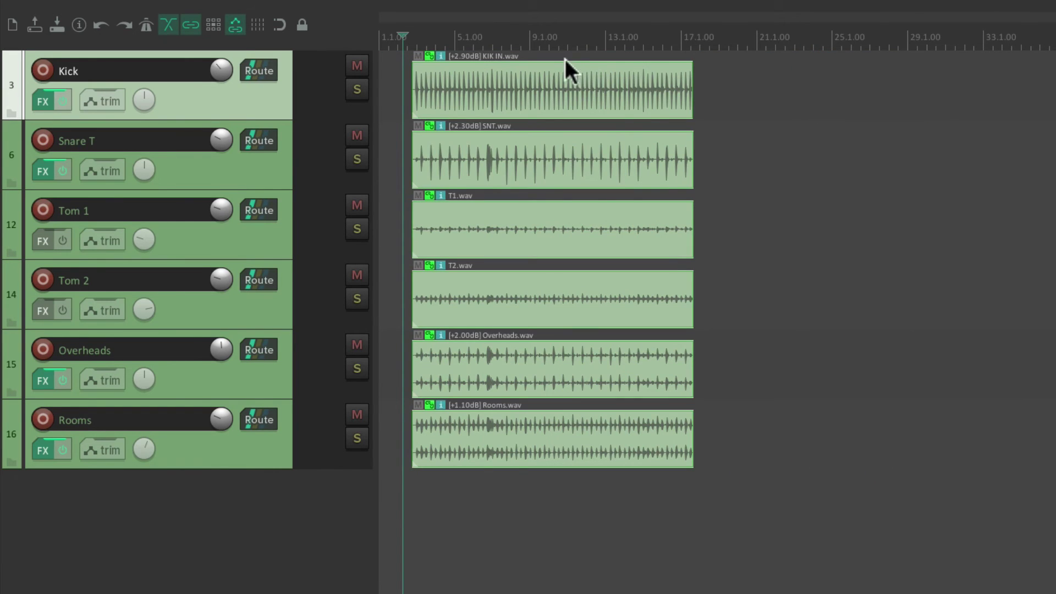
{"action": "left_click_drag", "start_coordinate": [564, 62], "coordinate": [562, 99]}
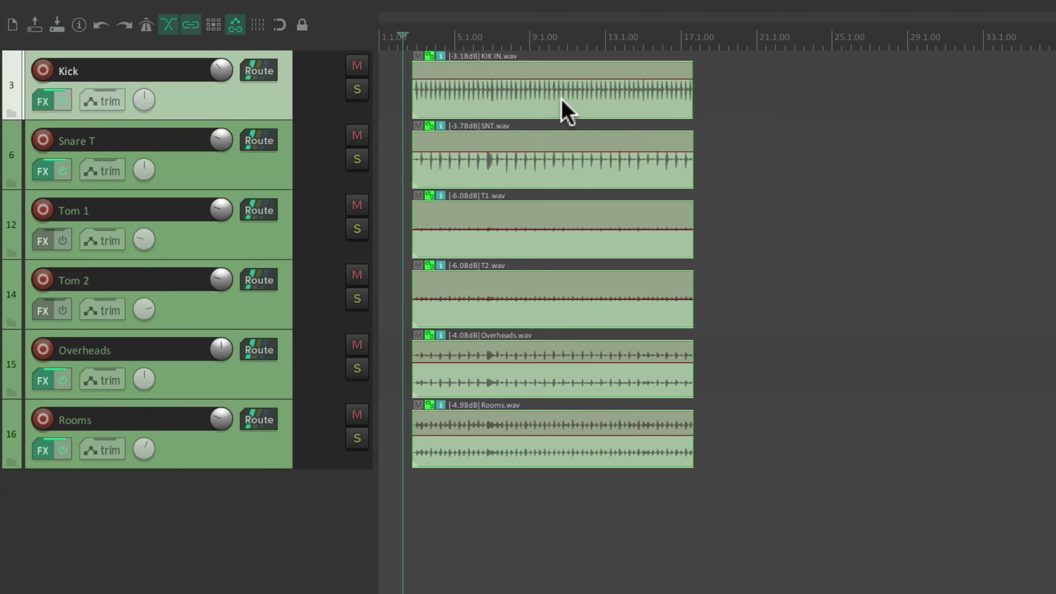
{"action": "key", "text": "ctrl+z"}
{"action": "left_click_drag", "start_coordinate": [419, 108], "coordinate": [490, 102]}
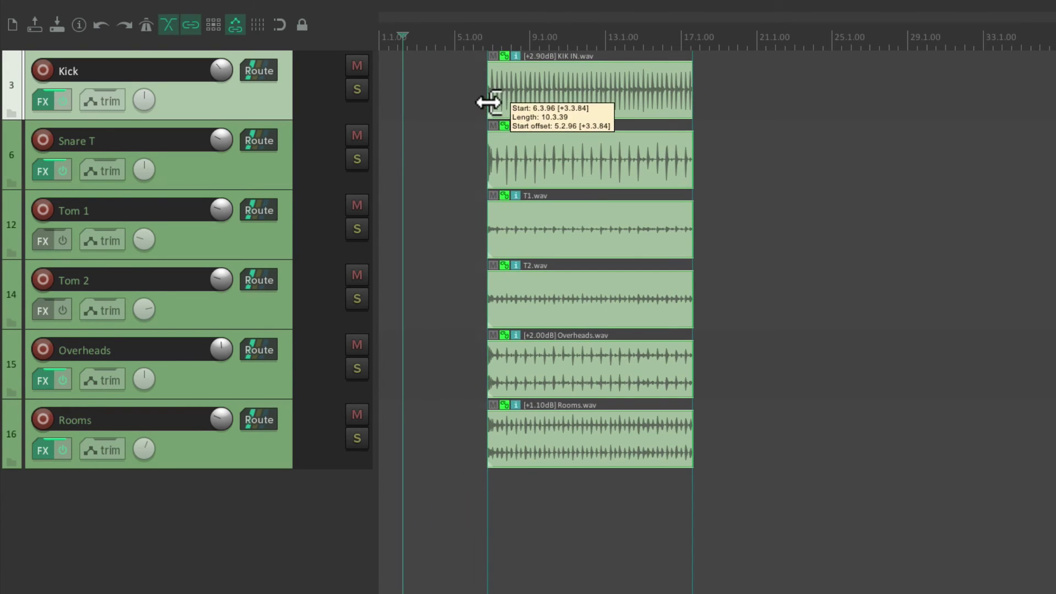
{"action": "key", "text": "ctrl+z"}
{"action": "left_click_drag", "start_coordinate": [694, 104], "coordinate": [614, 121]}
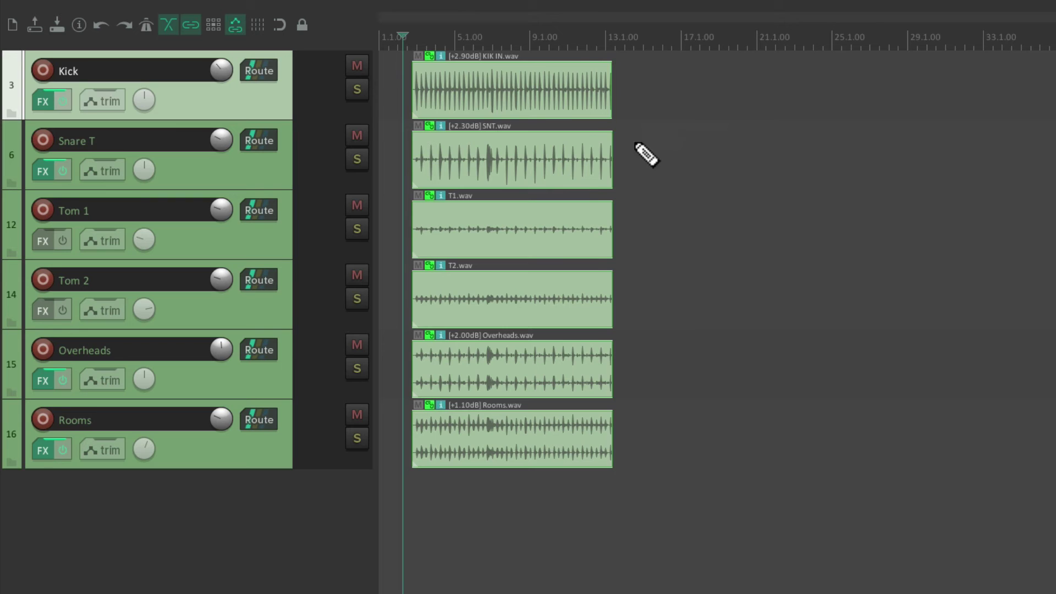
{"action": "key", "text": "ctrl+z"}
{"action": "left_click_drag", "start_coordinate": [693, 104], "coordinate": [622, 110]}
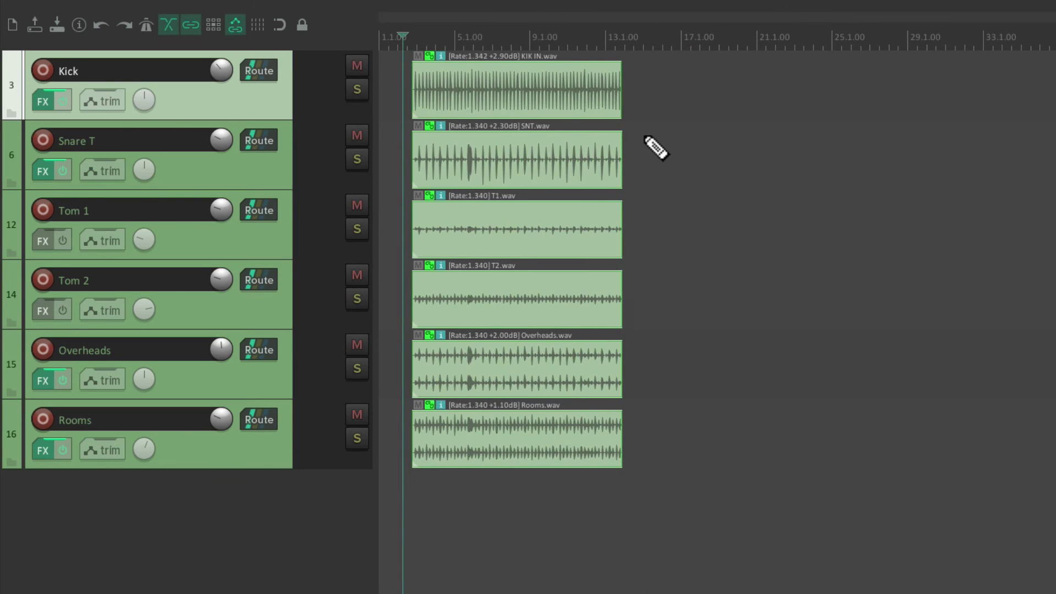
{"action": "key", "text": "ctrl+z"}
{"action": "left_click_drag", "start_coordinate": [538, 107], "coordinate": [574, 124]}
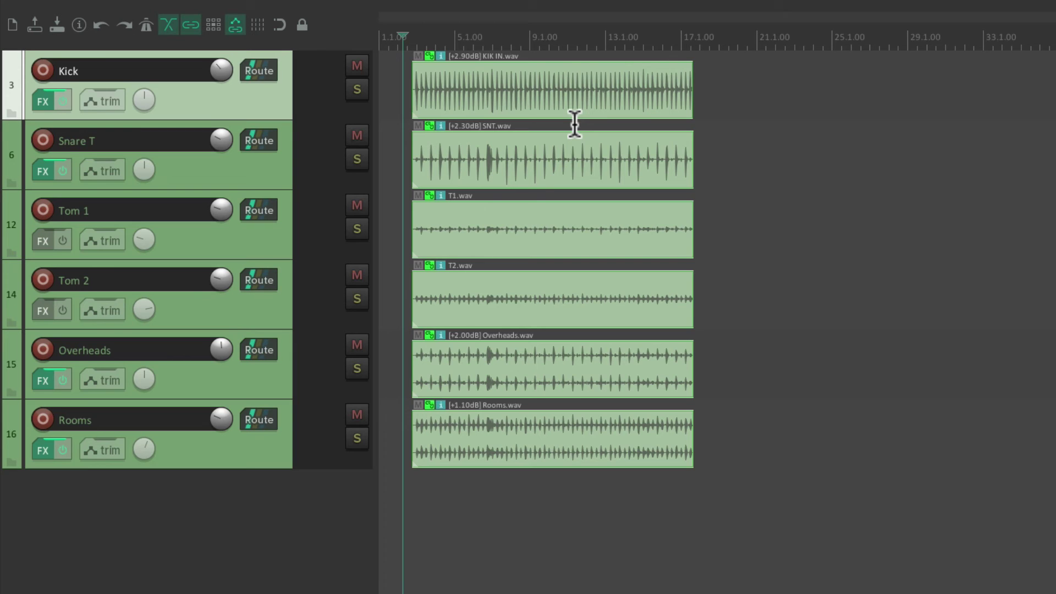
Step: Arm all six drum tracks and record stacked takes starting at bar 19
{"action": "scroll", "coordinate": [754, 182], "scroll_direction": "up", "scroll_amount": 8}
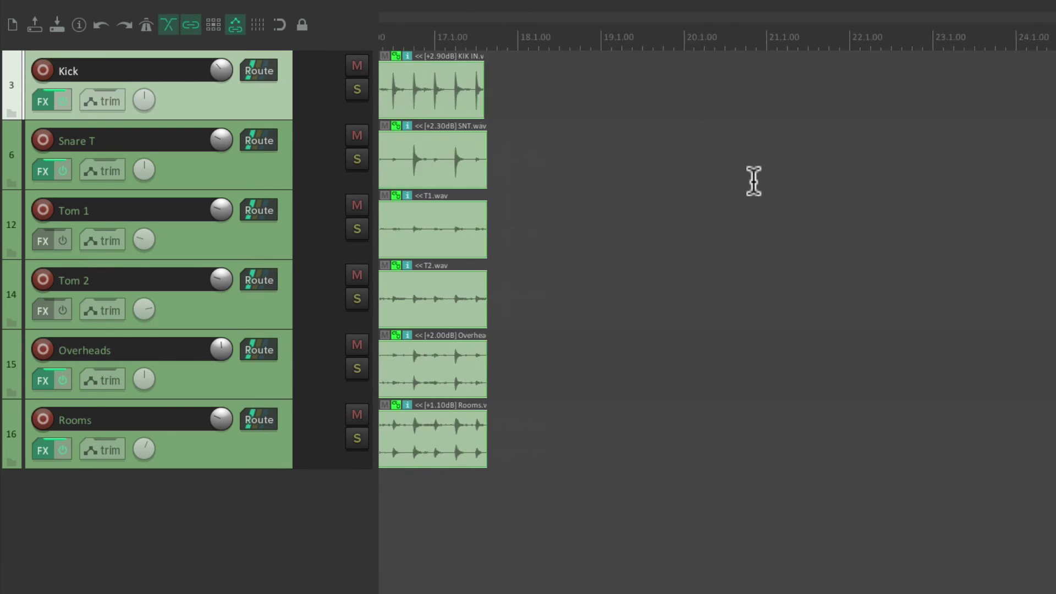
{"action": "scroll", "coordinate": [648, 137], "scroll_direction": "up", "scroll_amount": 4}
{"action": "left_click", "coordinate": [582, 77]}
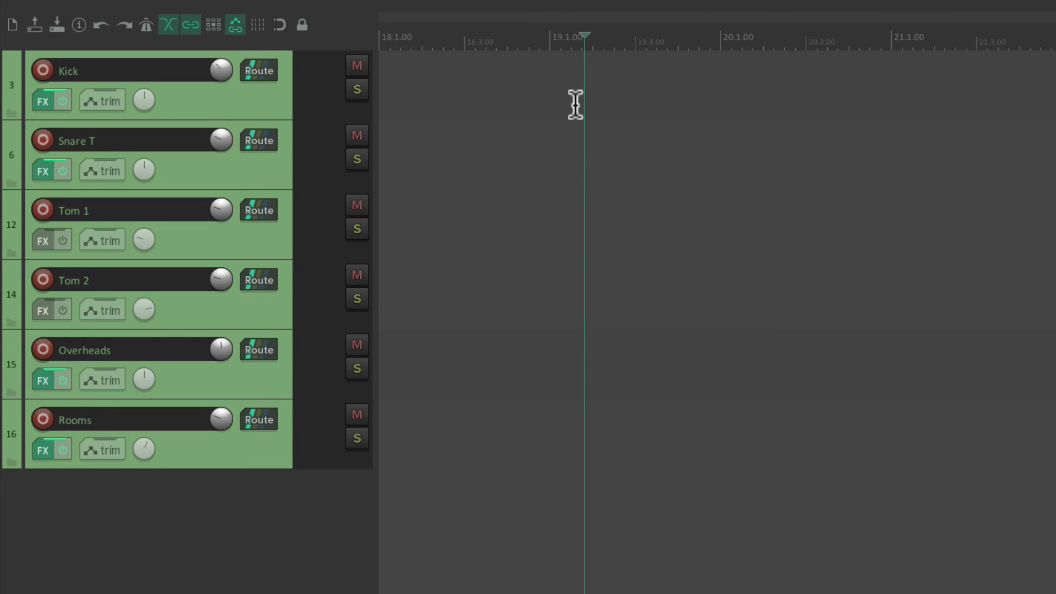
{"action": "left_click_drag", "start_coordinate": [42, 70], "coordinate": [53, 434]}
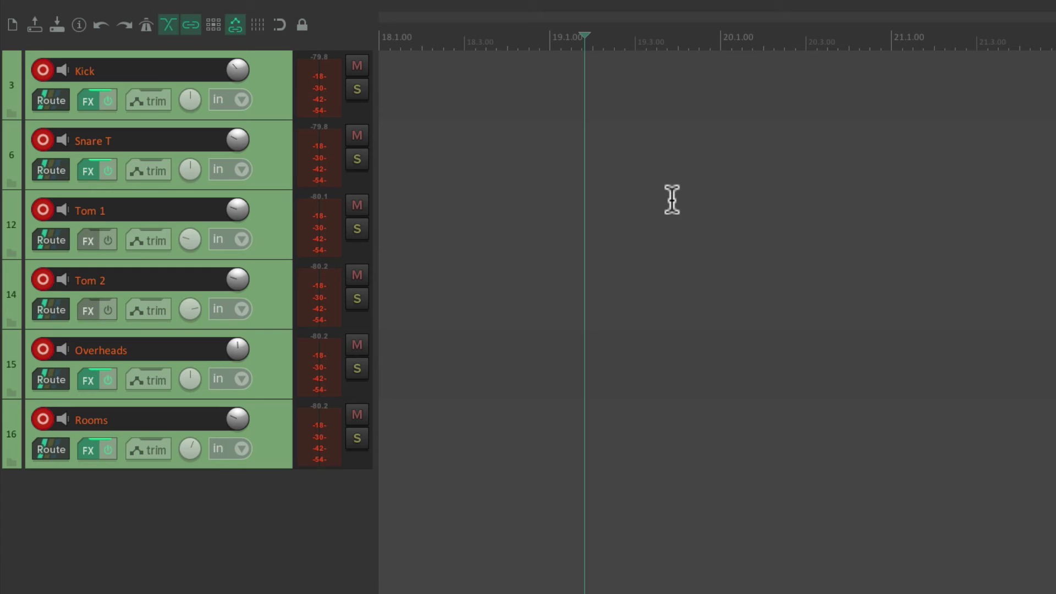
{"action": "key", "text": "ctrl+r"}
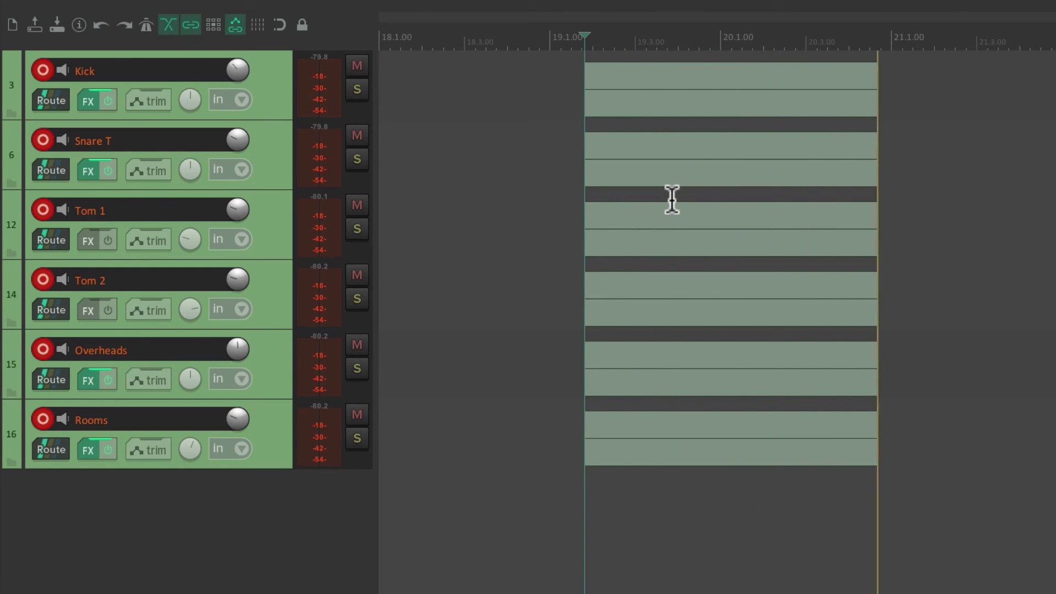
{"action": "key", "text": "space"}
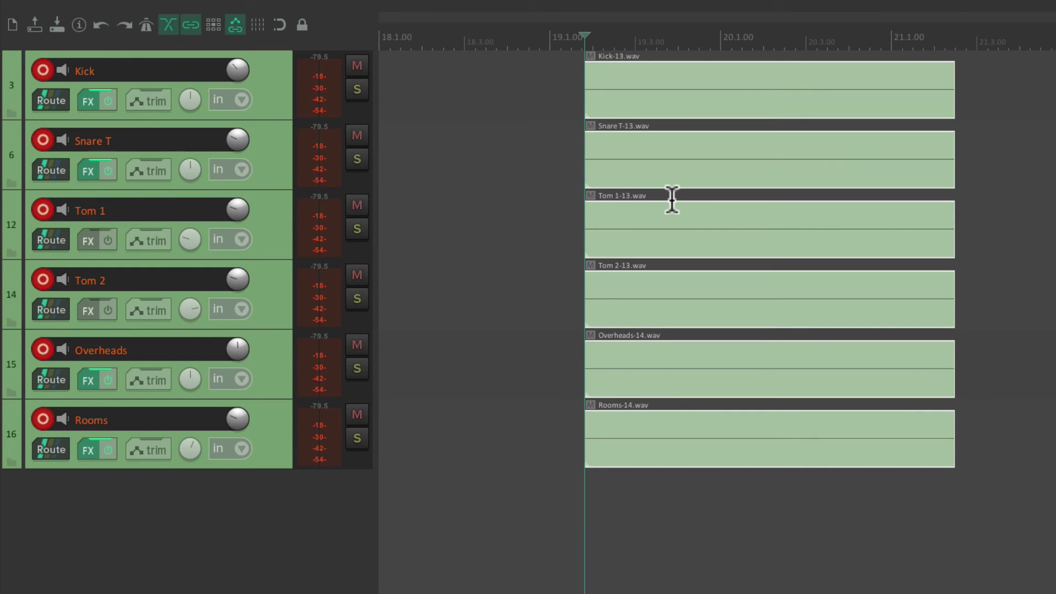
{"action": "key", "text": "ctrl+r"}
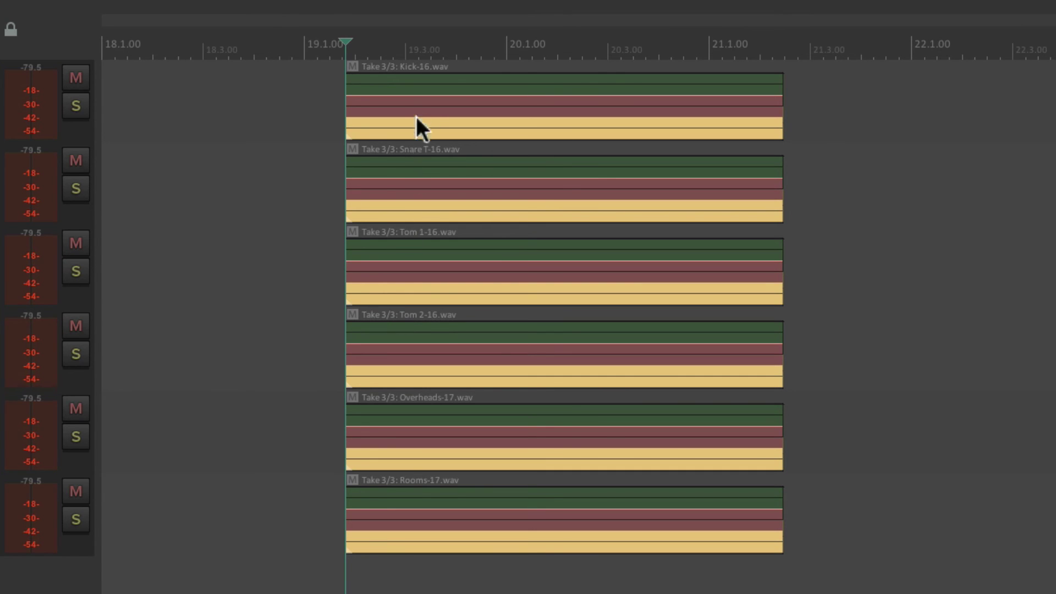
Step: Group the six newly recorded multi-take drum items, then clear the selection
{"action": "left_click_drag", "start_coordinate": [417, 98], "coordinate": [615, 539]}
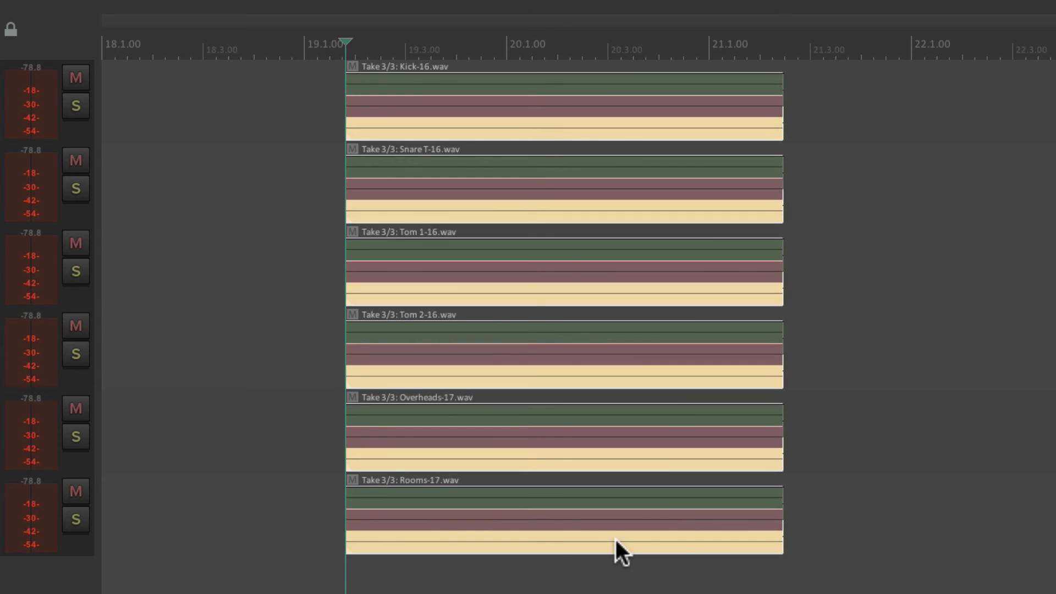
{"action": "key", "text": "ctrl+g"}
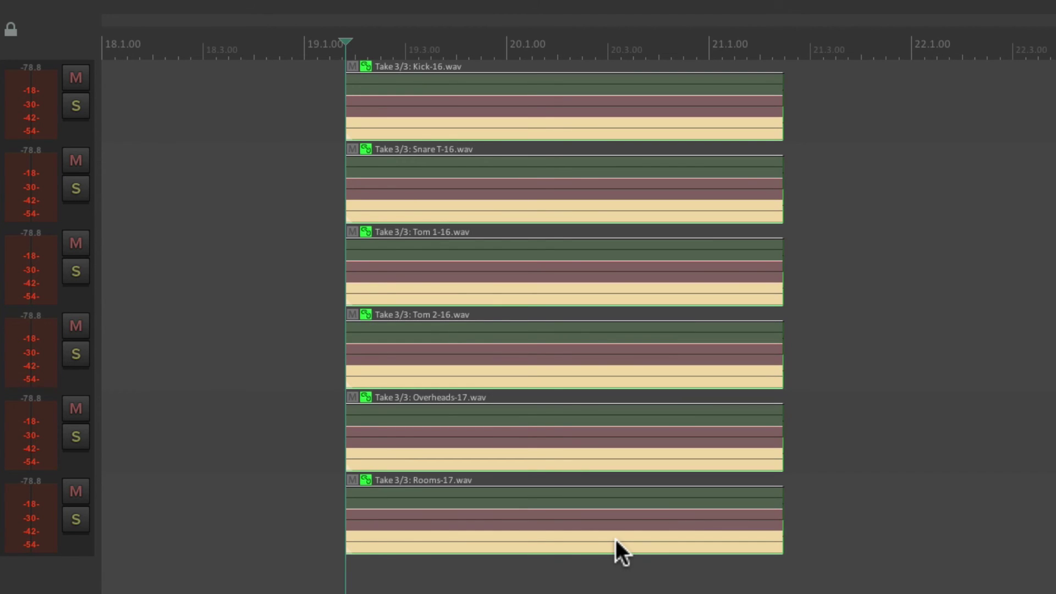
{"action": "key", "text": "Escape"}
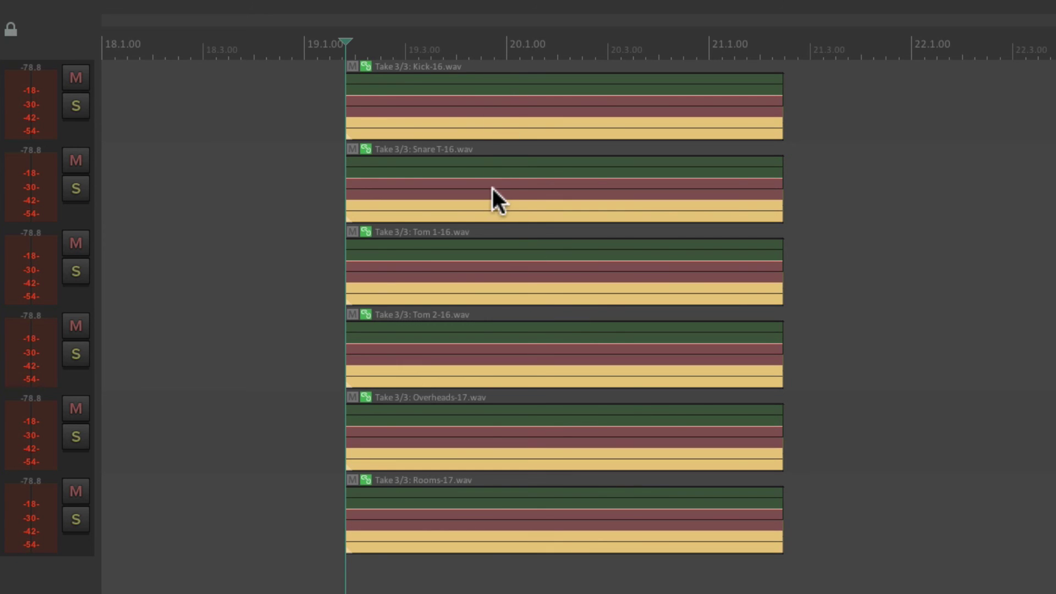
Step: Cycle the grouped drum items through their takes, ending on the first take
{"action": "left_click", "coordinate": [463, 249]}
{"action": "key", "text": "t"}
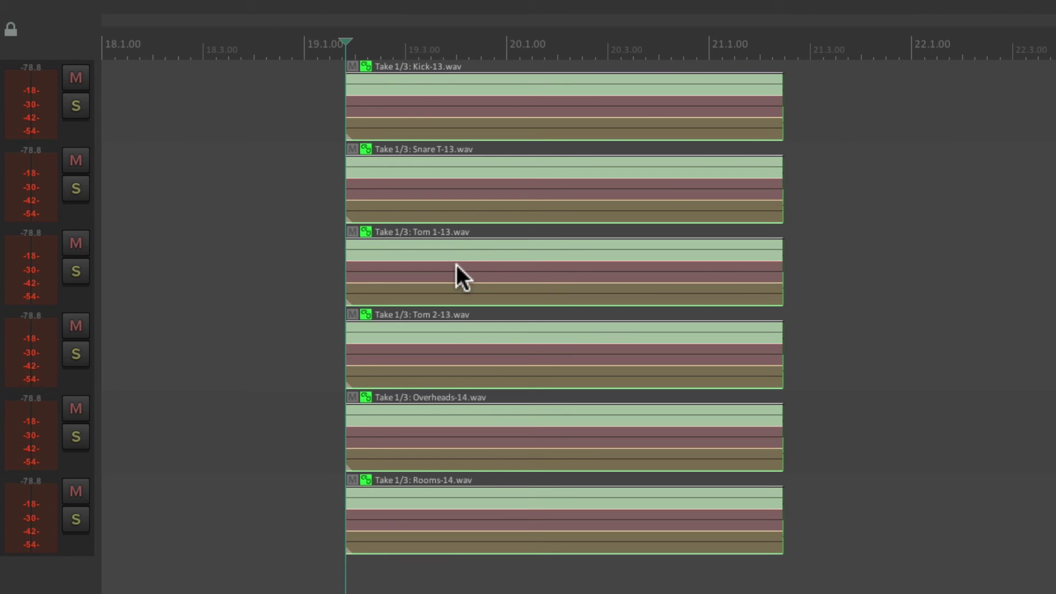
{"action": "key", "text": "t"}
{"action": "key", "text": "t"}
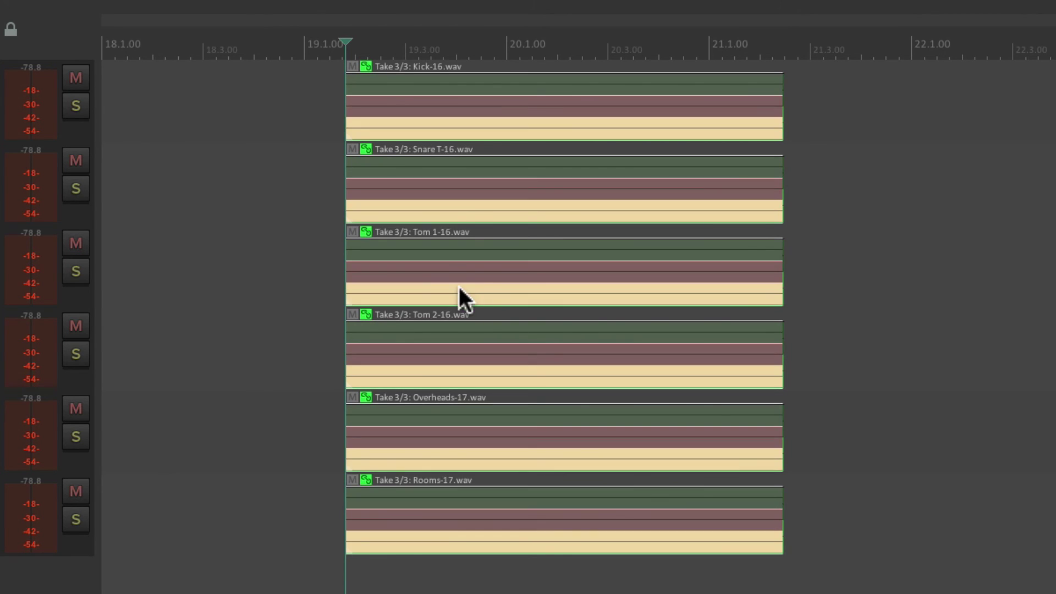
{"action": "left_click", "coordinate": [452, 186]}
{"action": "left_click", "coordinate": [451, 160]}
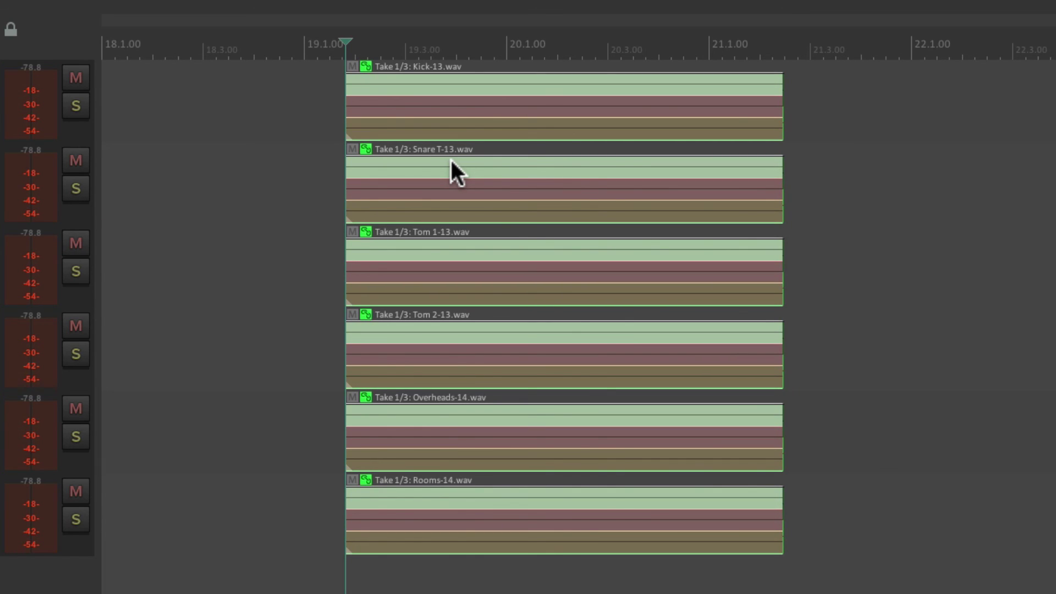
{"action": "left_click", "coordinate": [540, 123]}
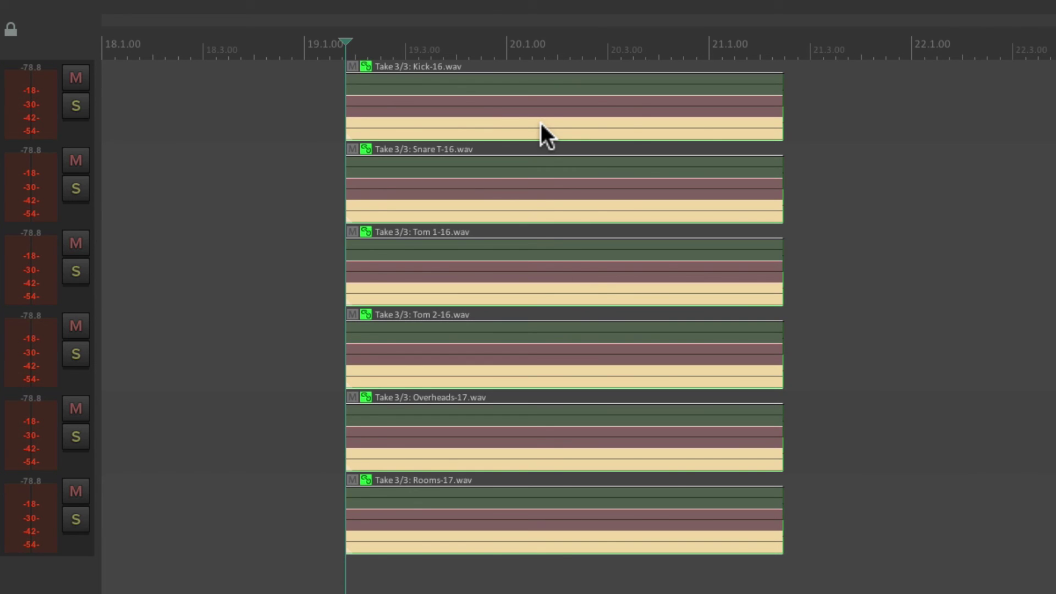
{"action": "key", "text": "t"}
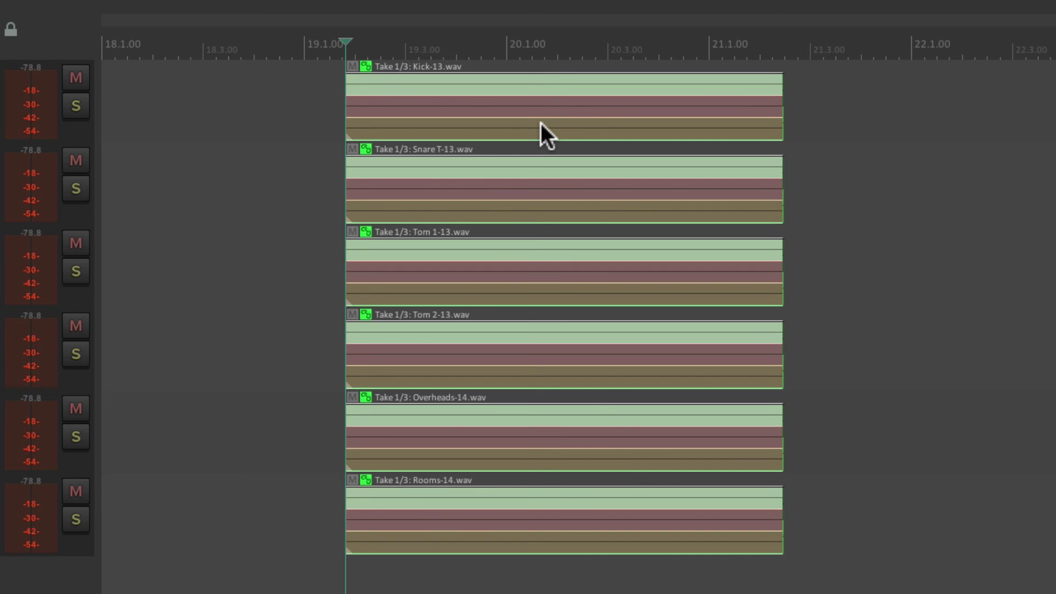
{"action": "key", "text": "t"}
{"action": "key", "text": "t"}
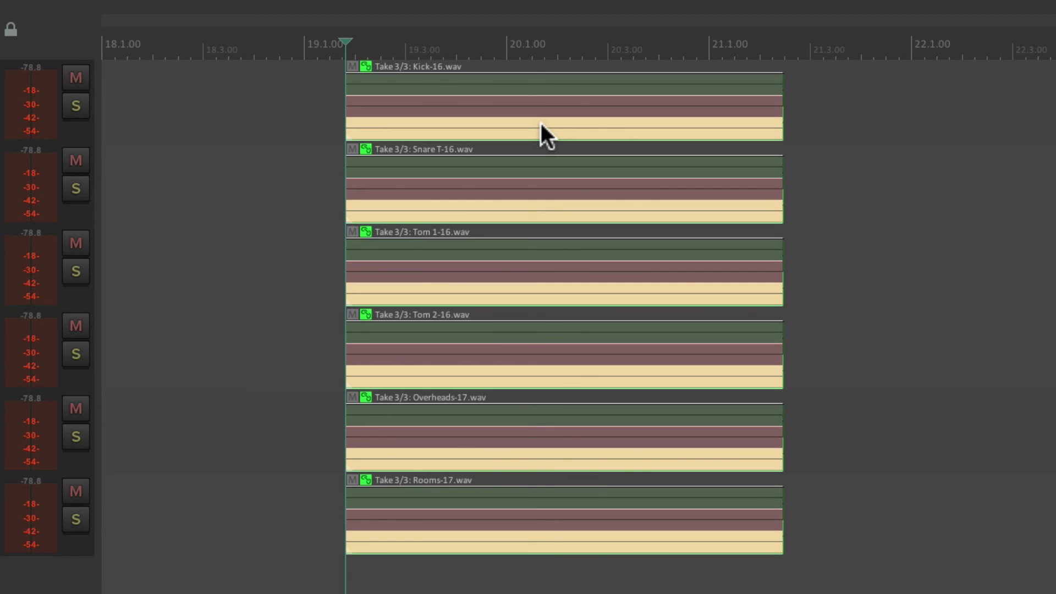
{"action": "key", "text": "t"}
{"action": "key", "text": "t"}
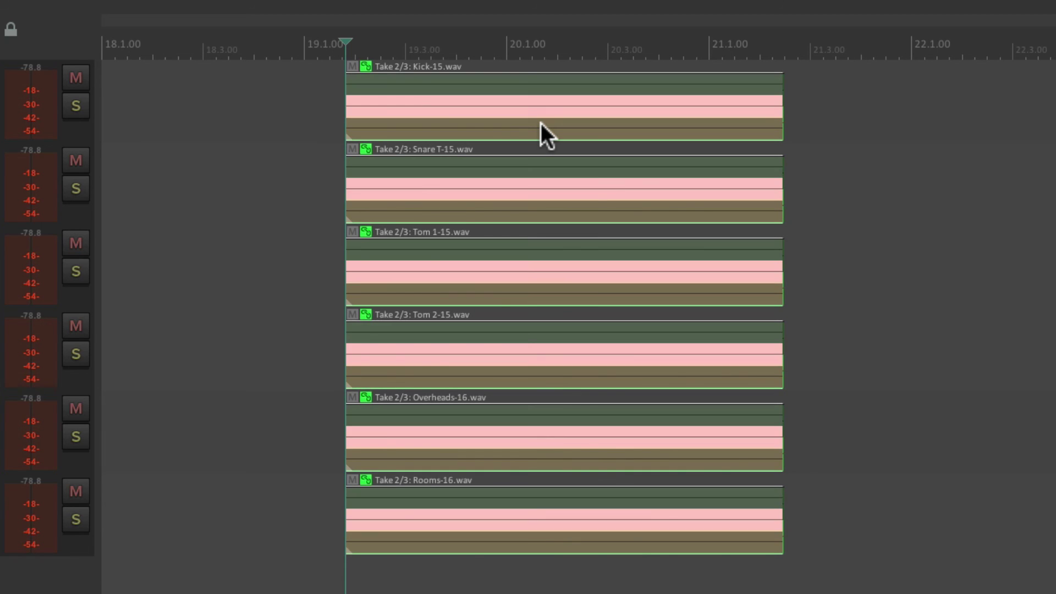
{"action": "key", "text": "t"}
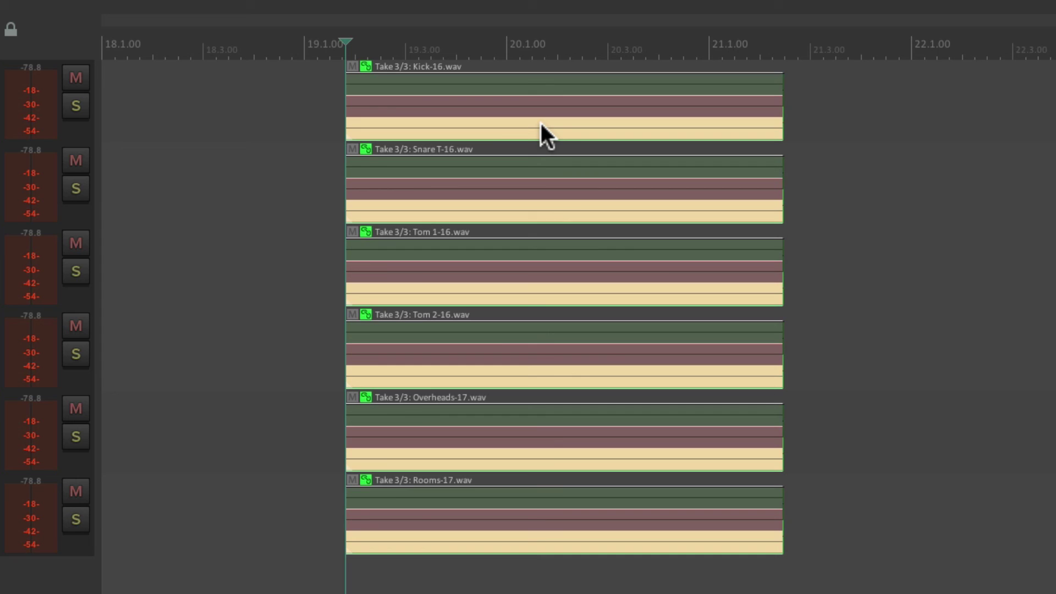